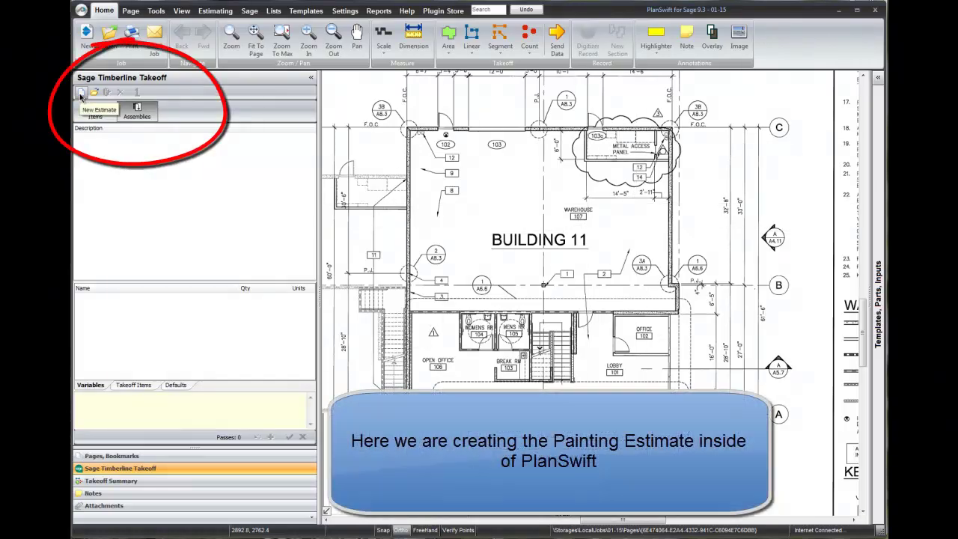
# - Create a new estimate named "PS to Estimting for Painting" in the Painting_Commercial folder, using the pei.dat estimating database
pyautogui.click(81, 94)
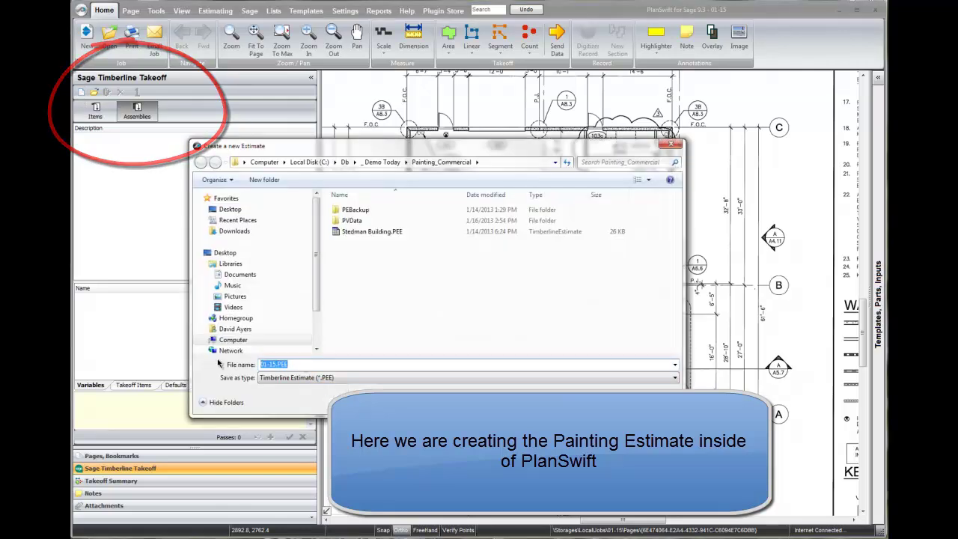
pyautogui.write('Painting')
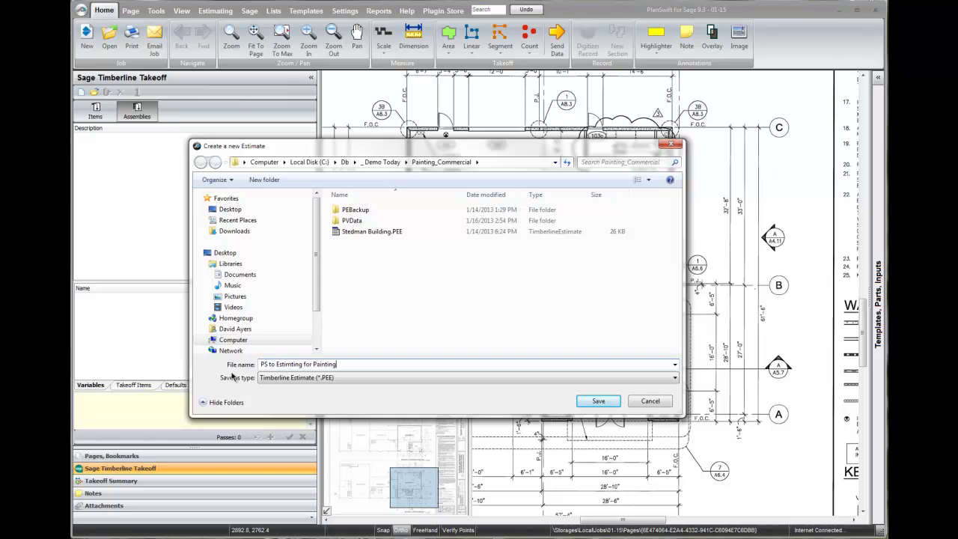
pyautogui.click(596, 402)
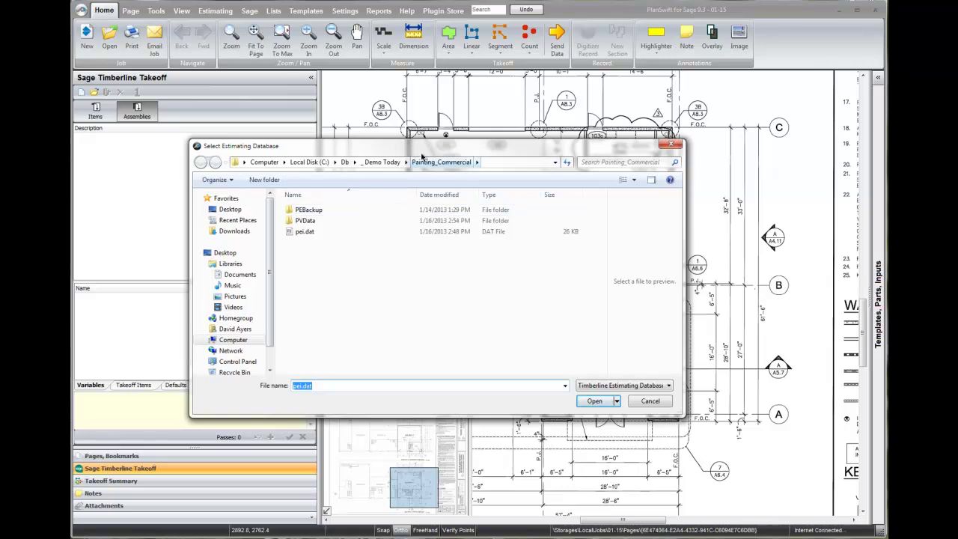
pyautogui.click(594, 402)
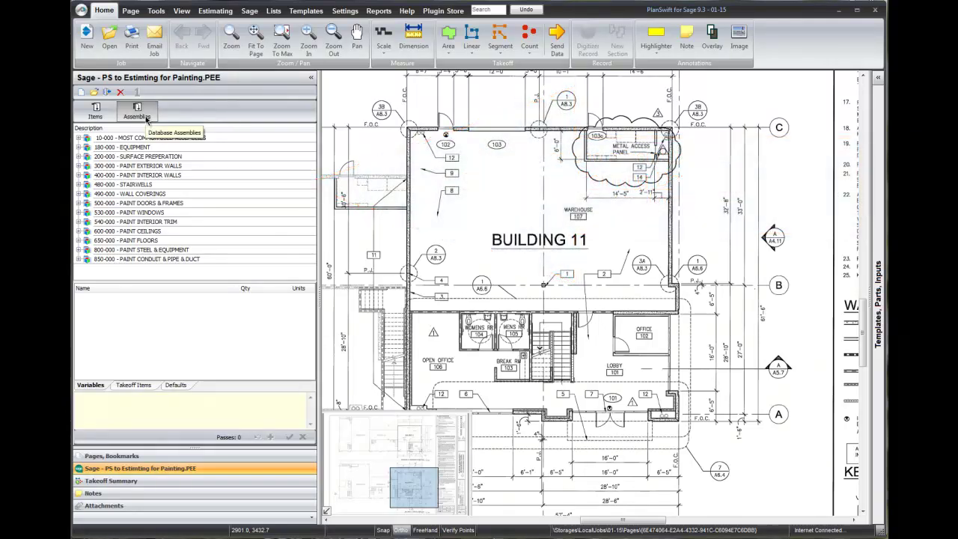
# - Examine the database items, looking through the Interior Walls group and its GWB Wall- Latex phase
pyautogui.click(94, 117)
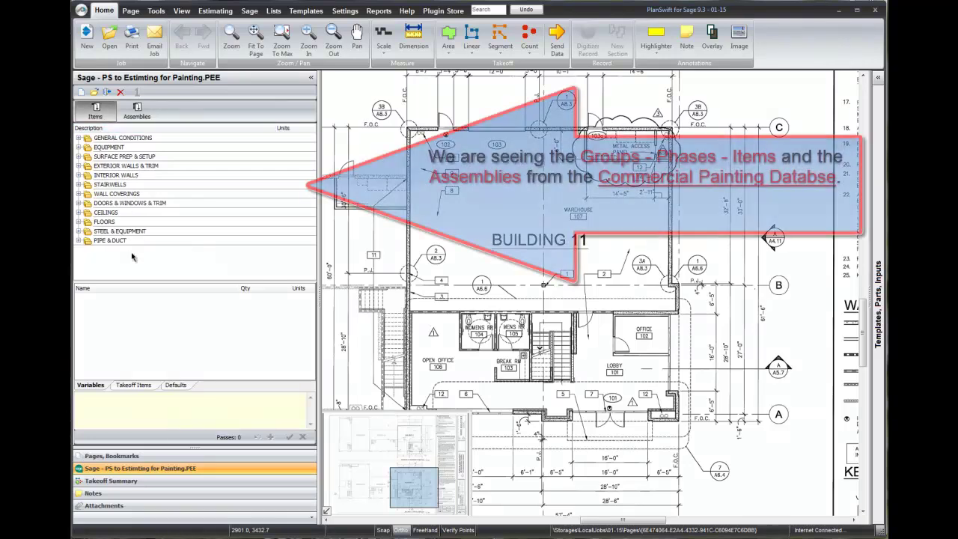
pyautogui.click(133, 124)
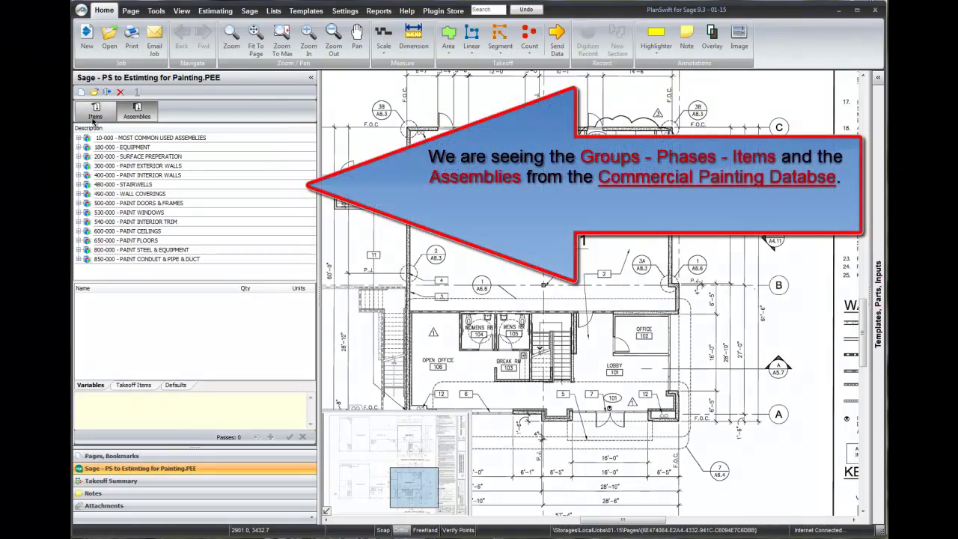
pyautogui.click(92, 120)
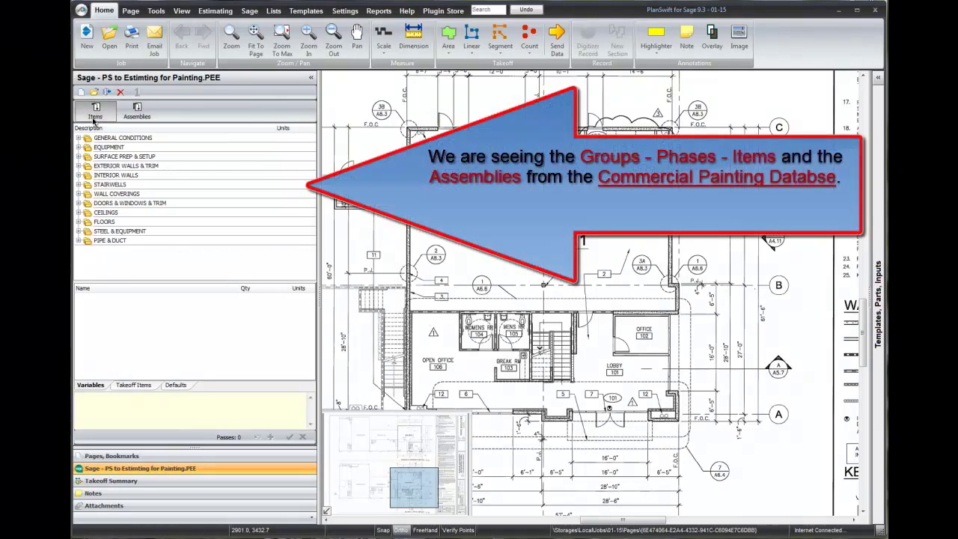
pyautogui.click(78, 175)
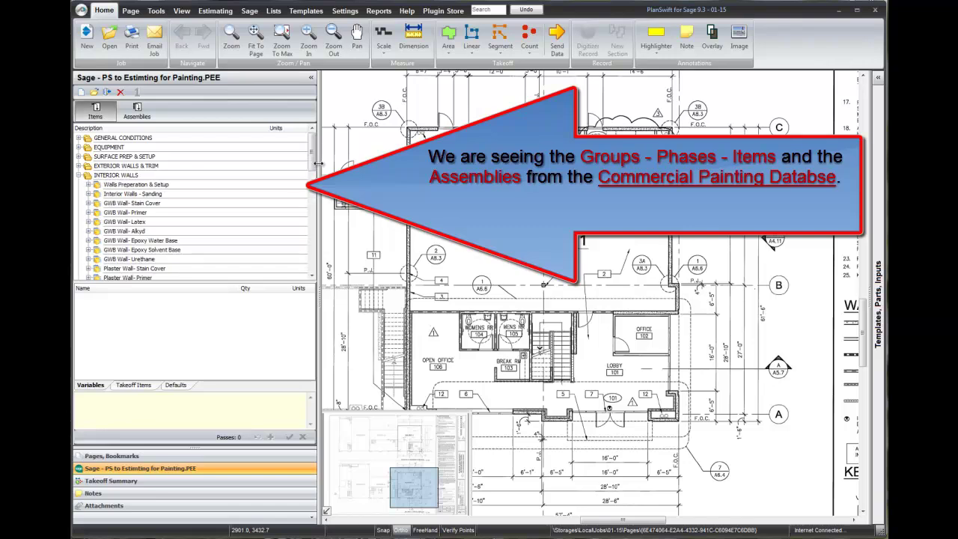
pyautogui.moveTo(310, 157); pyautogui.dragTo(310, 168)
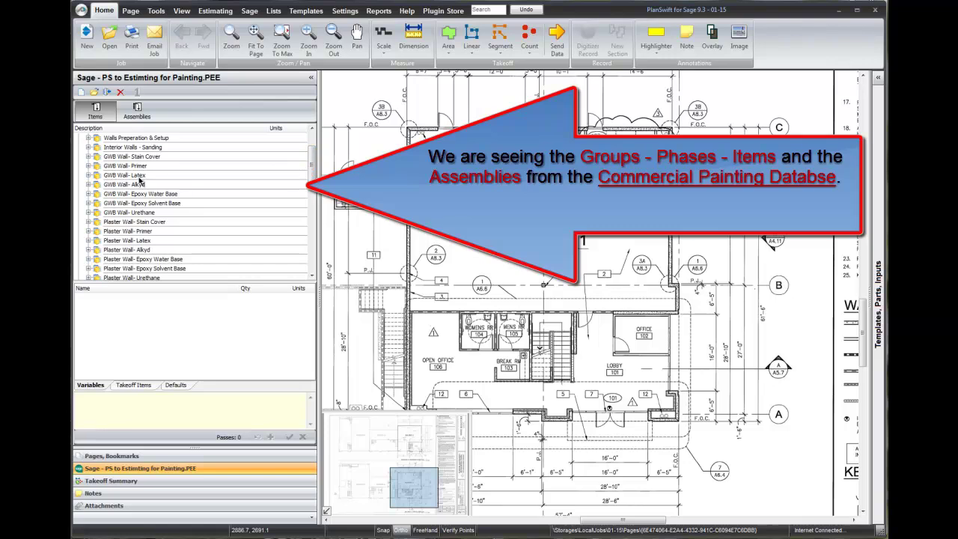
pyautogui.click(89, 177)
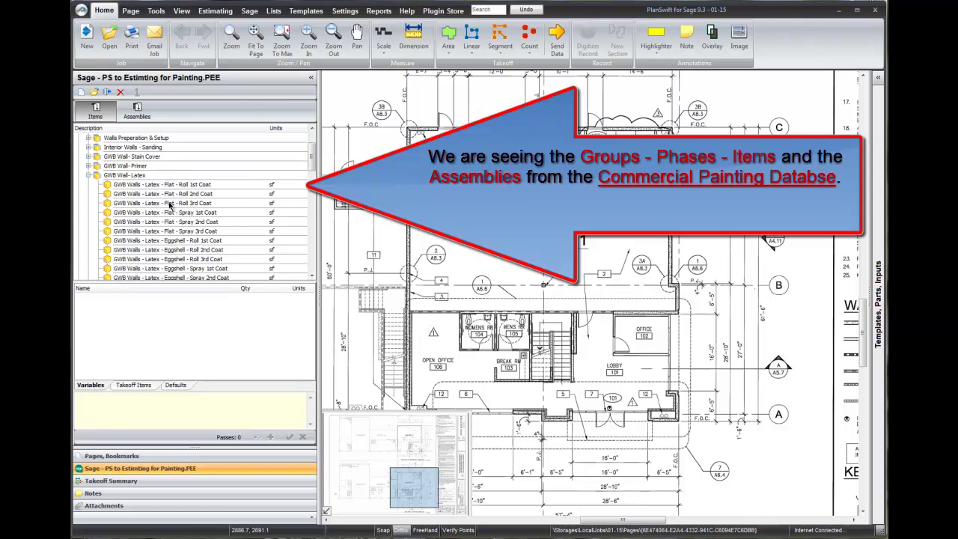
pyautogui.scroll(1, 309, 153)
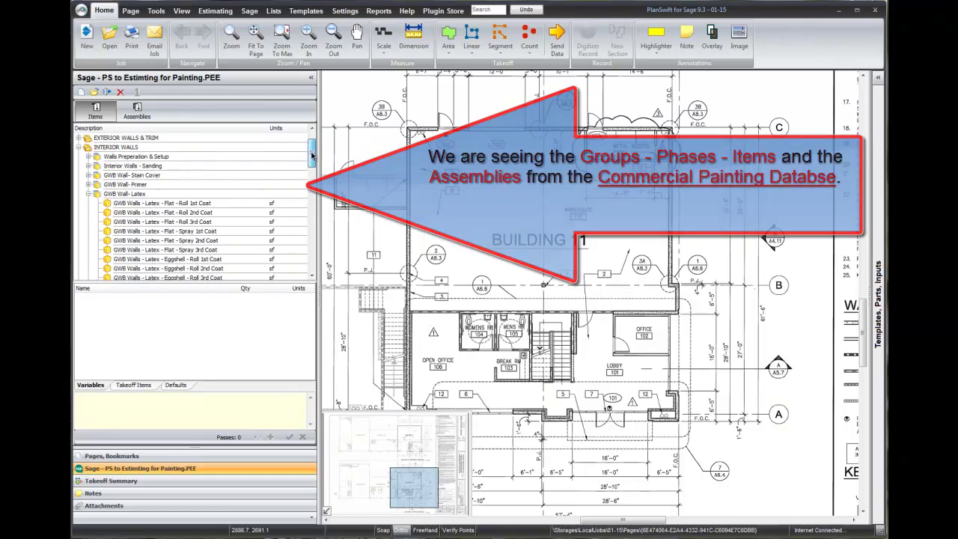
pyautogui.click(87, 193)
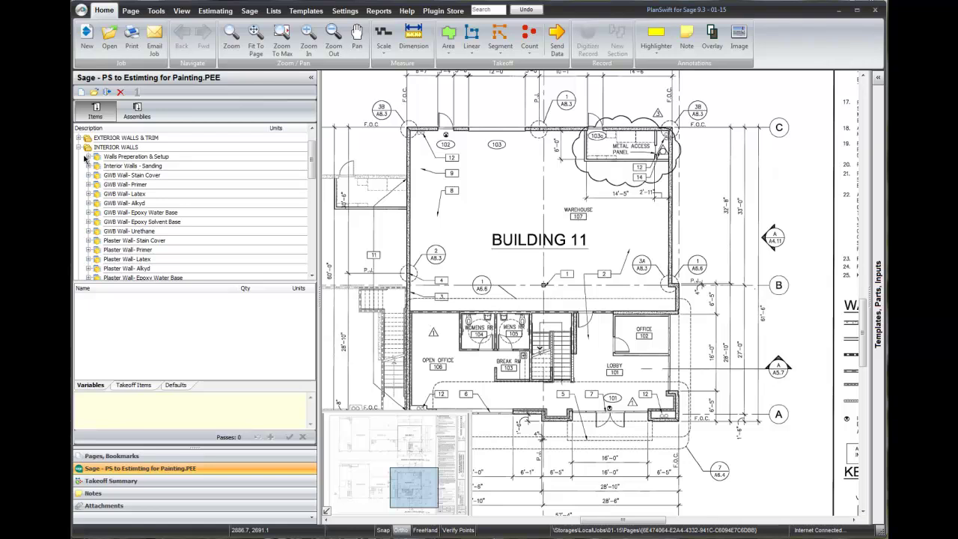
pyautogui.click(79, 148)
# - Choose the assembly 304-130 - Paint New Exterior Masonry Wall - Latex and set Takeoff Walls to 1 (L x W)
pyautogui.click(137, 111)
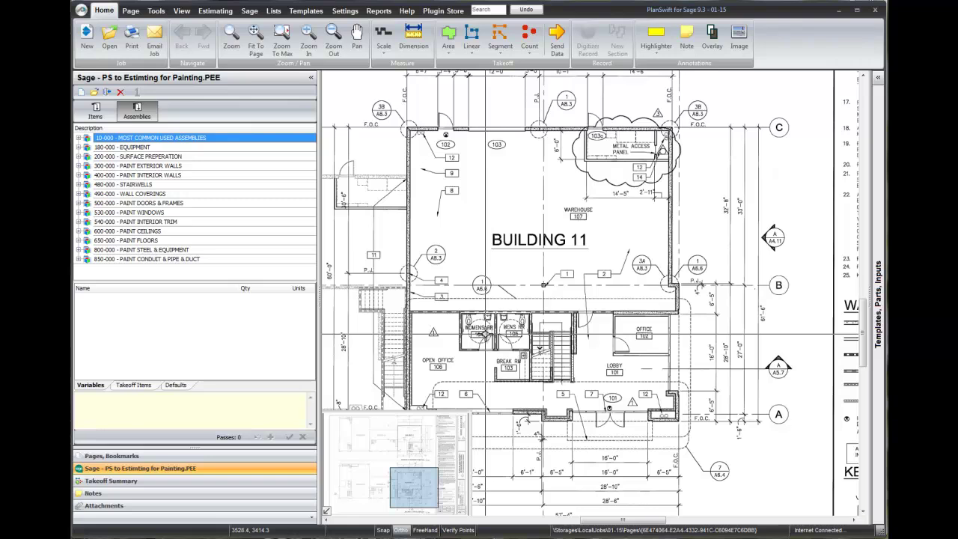
pyautogui.click(78, 167)
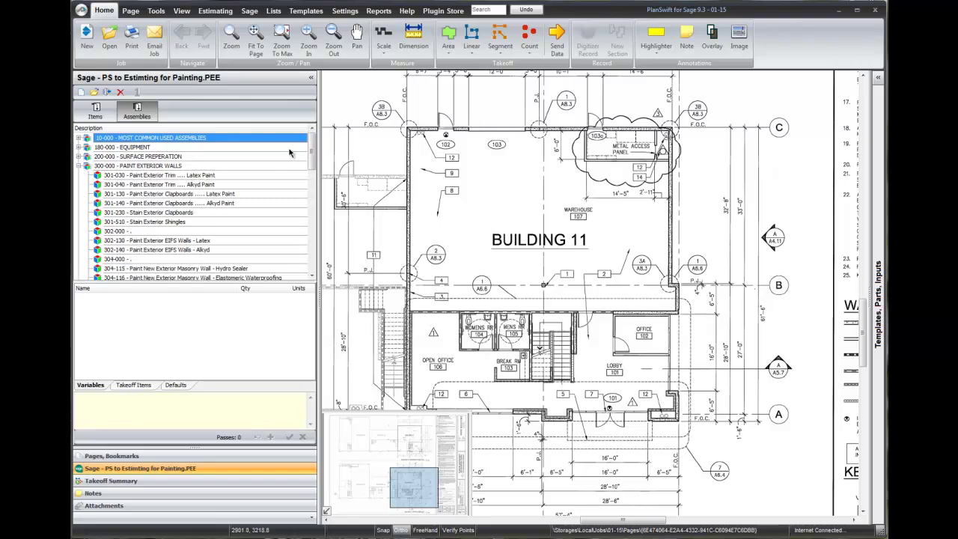
pyautogui.moveTo(312, 154); pyautogui.dragTo(314, 180)
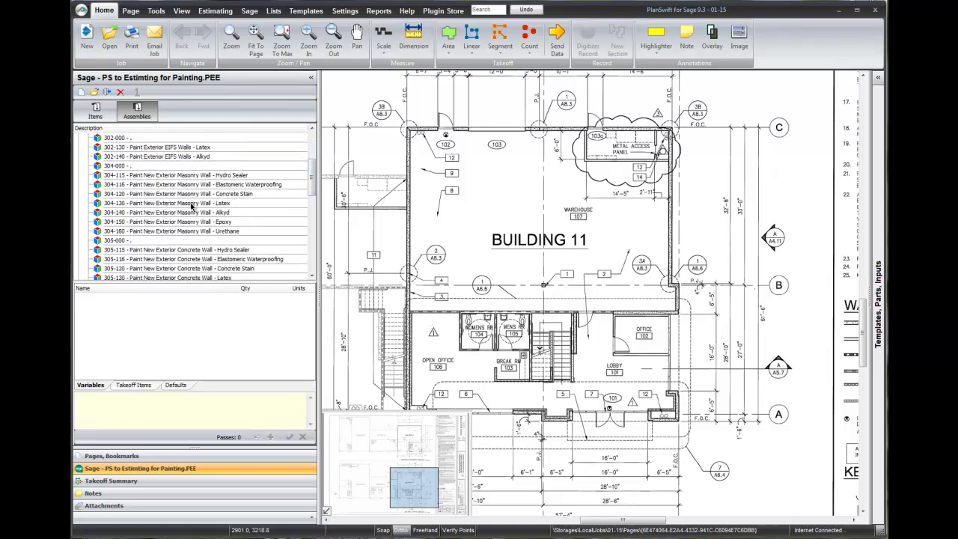
pyautogui.click(192, 204)
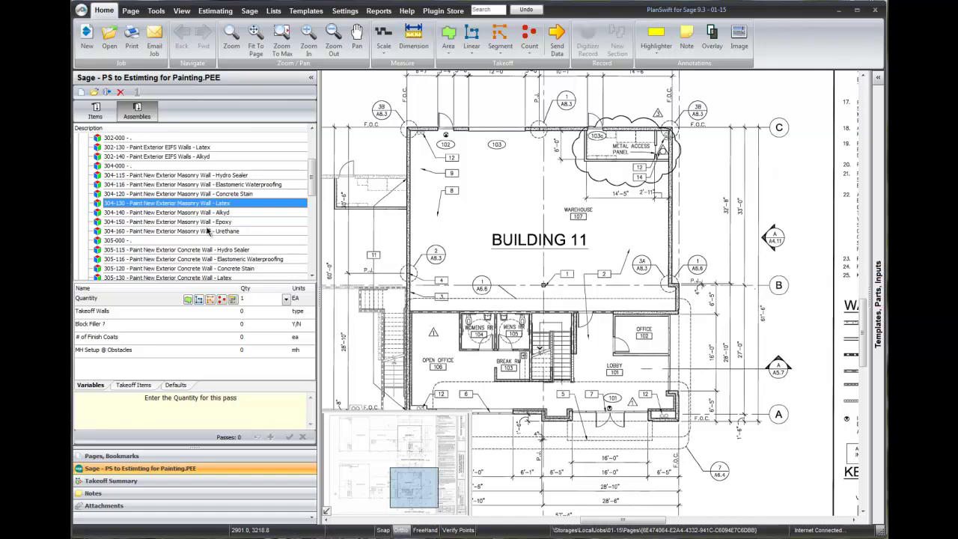
pyautogui.click(258, 311)
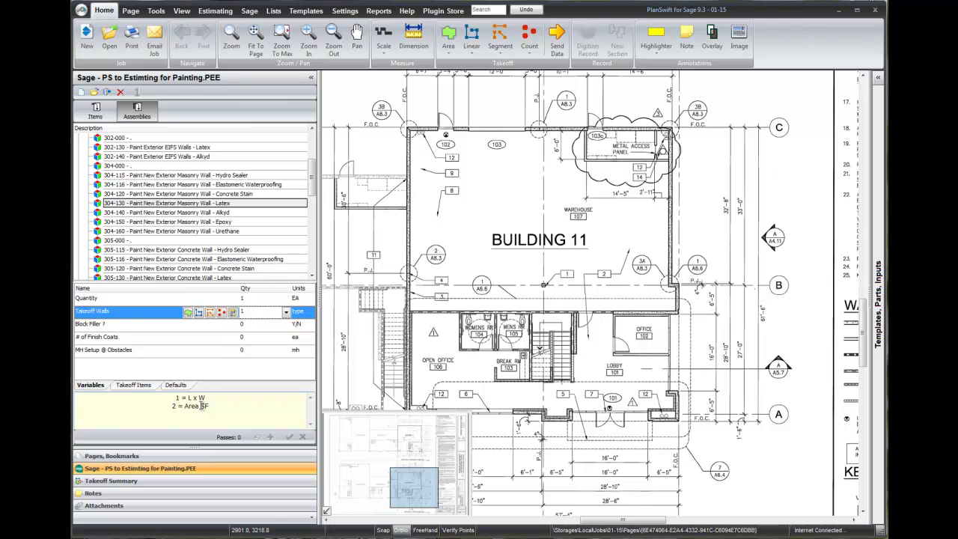
pyautogui.press('Return')
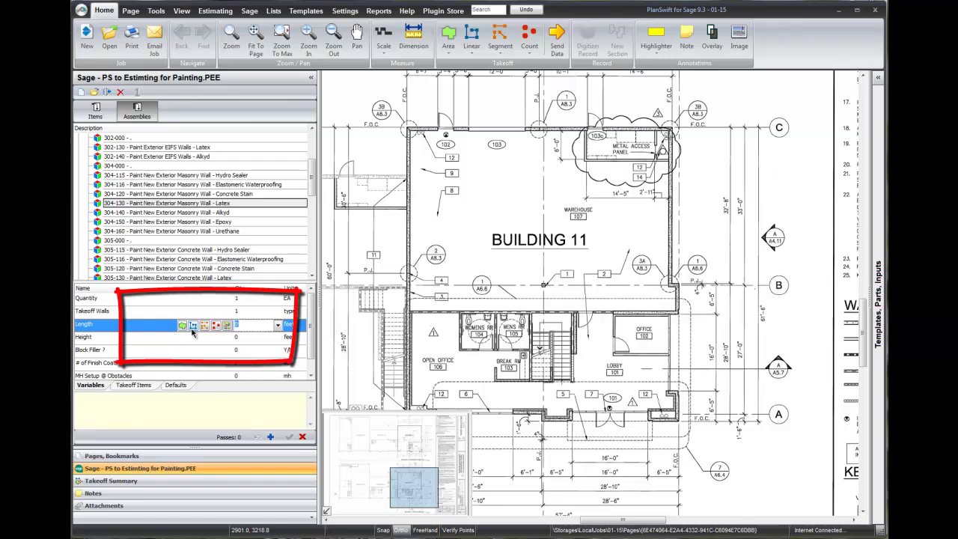
# - Digitize the assembly's Length by tracing the warehouse's exterior walls on the plan, about 137 feet in total
pyautogui.click(192, 327)
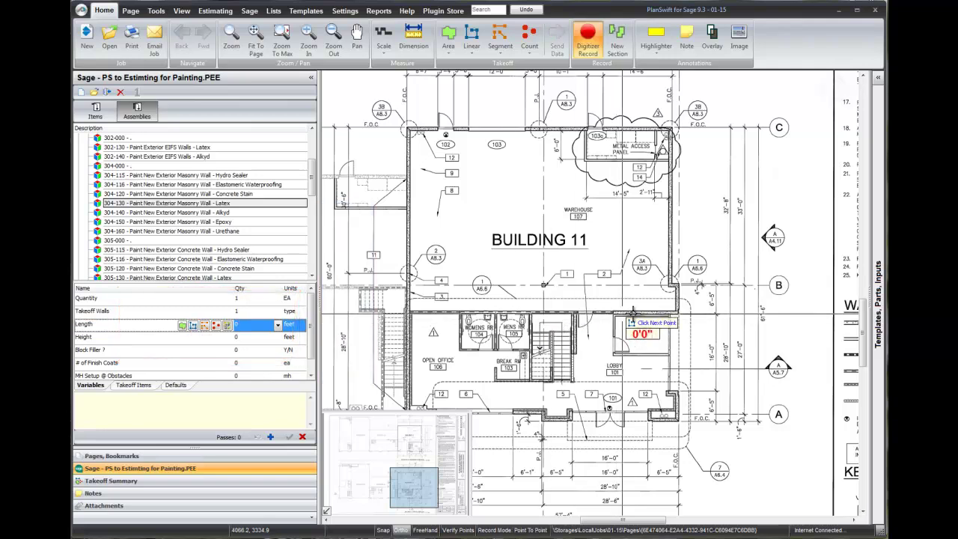
pyautogui.click(676, 314)
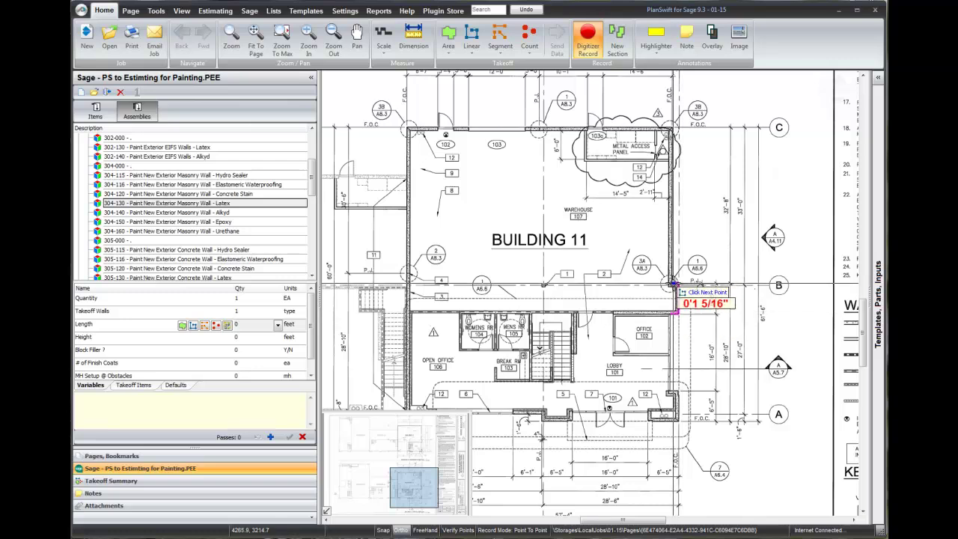
pyautogui.click(677, 285)
pyautogui.click(672, 128)
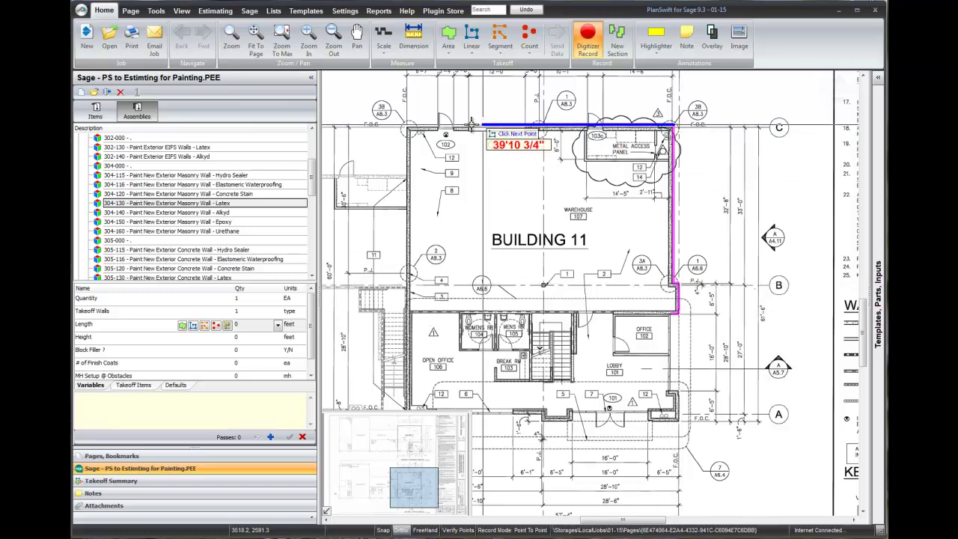
pyautogui.click(406, 135)
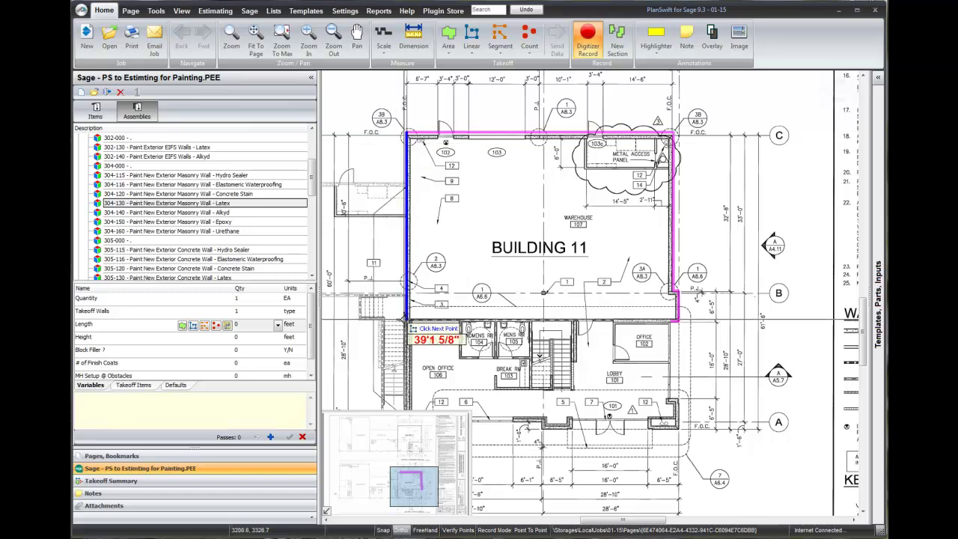
pyautogui.click(405, 319)
pyautogui.click(405, 318)
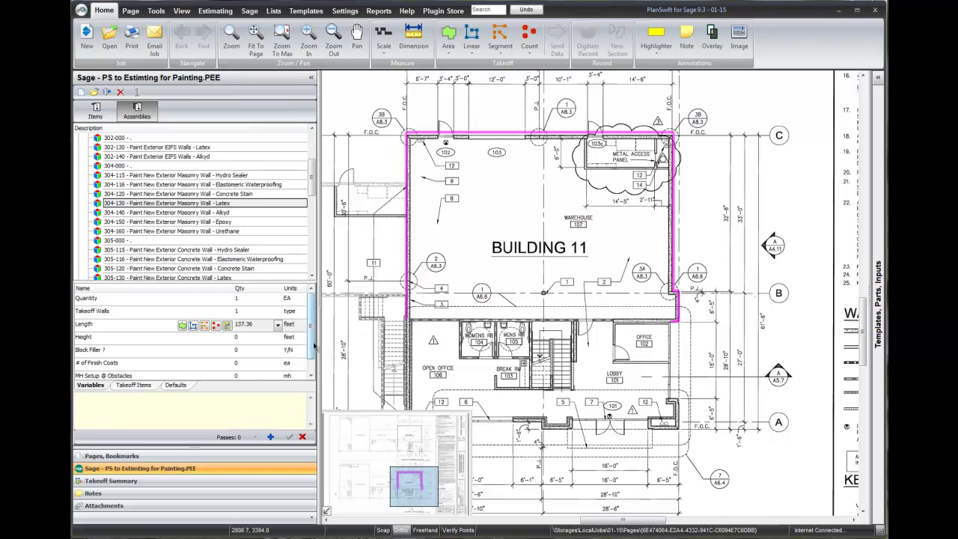
# - Set the wall height to 12 feet, Block Filler to 1 (yes) and Block Filler Method to 2 (Roller)
pyautogui.click(257, 338)
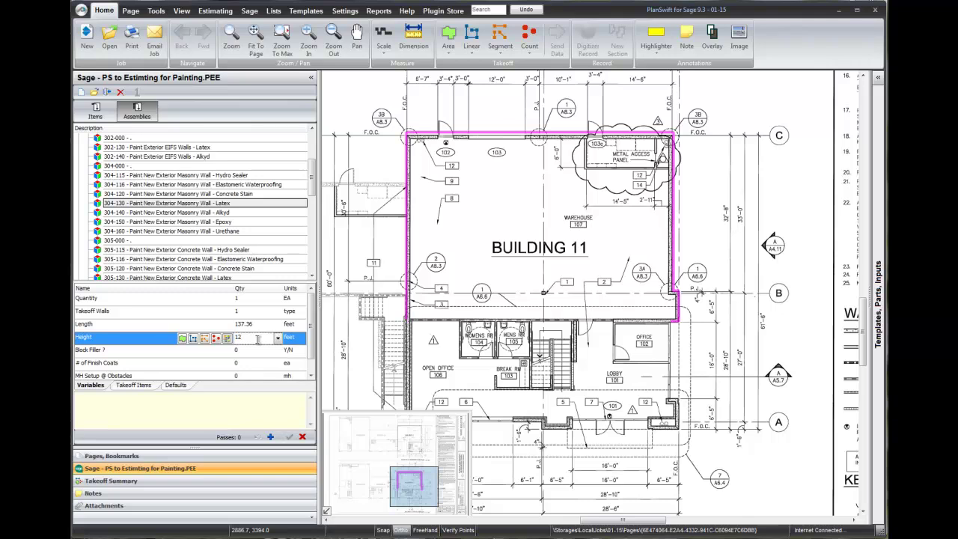
pyautogui.press('Return')
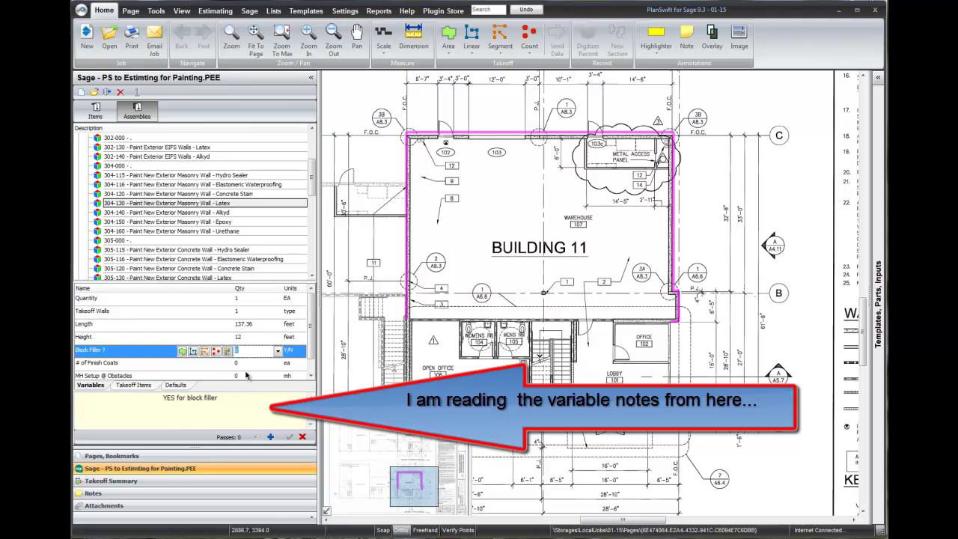
pyautogui.press('Return')
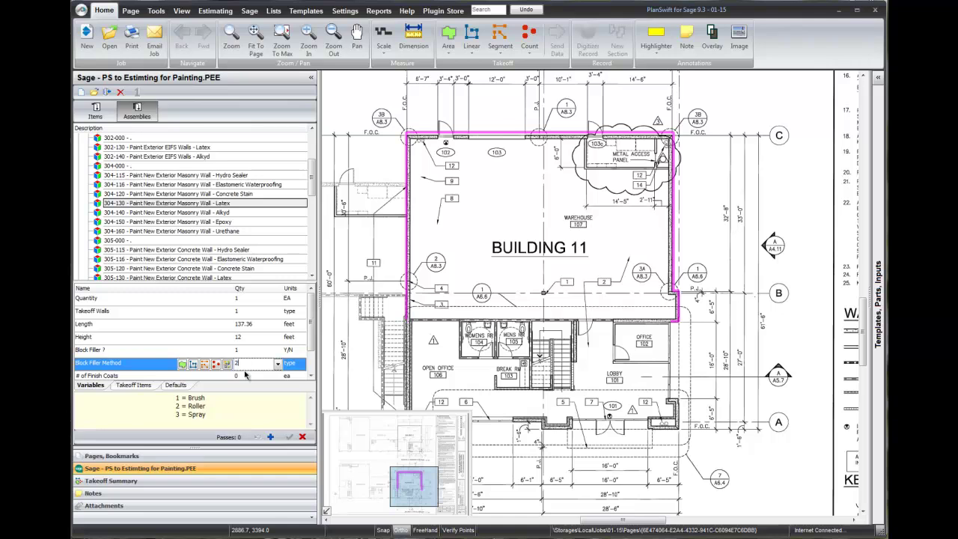
pyautogui.press('Return')
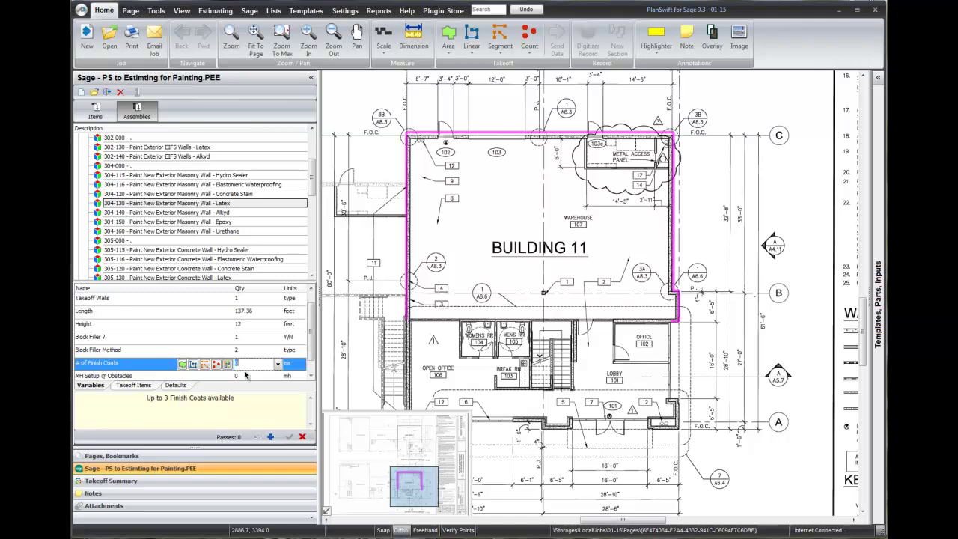
# - Set 2 finish coats with Latex Ext Finish 1 (Flat), and use method 1 (Roller) for both coat 1 and coat 2
pyautogui.write('2')
pyautogui.press('Return')
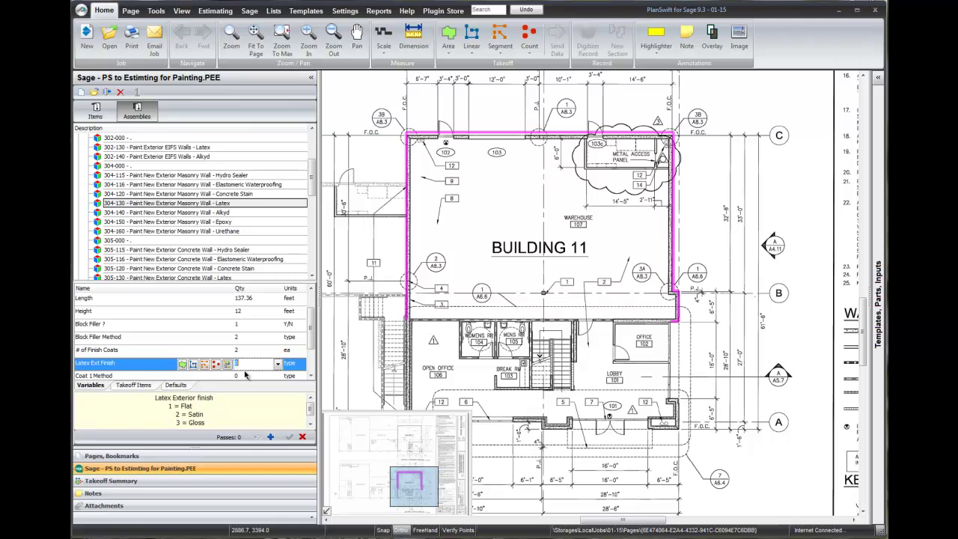
pyautogui.write('1')
pyautogui.press('Return')
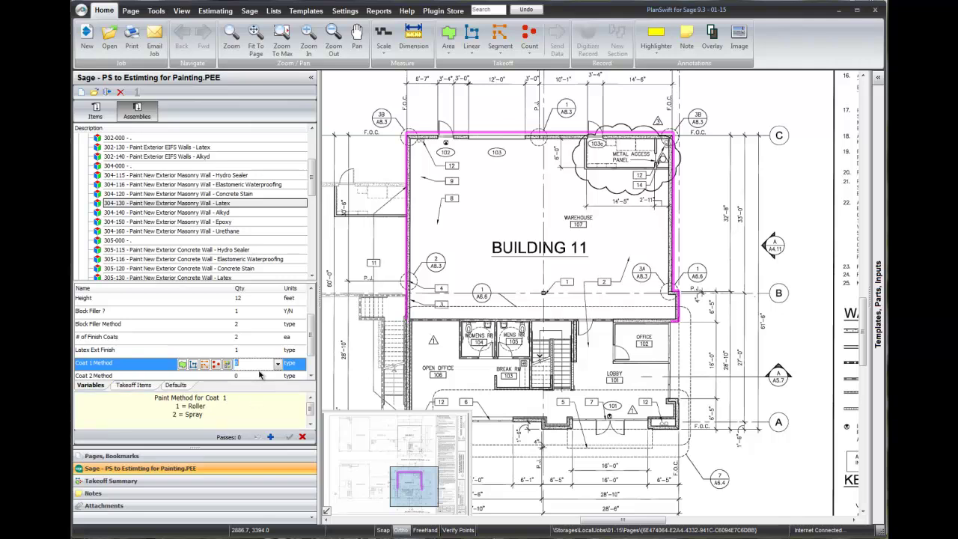
pyautogui.press('Return')
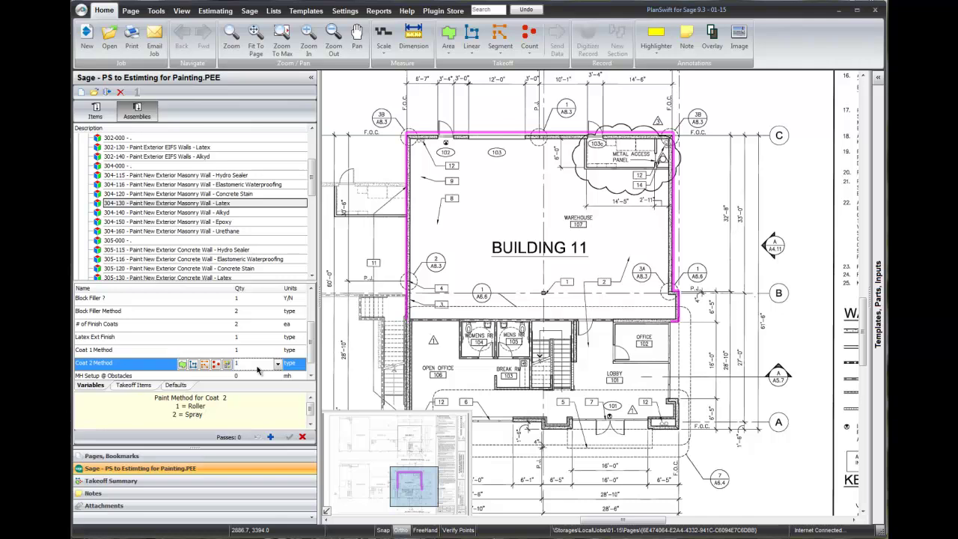
pyautogui.press('Return')
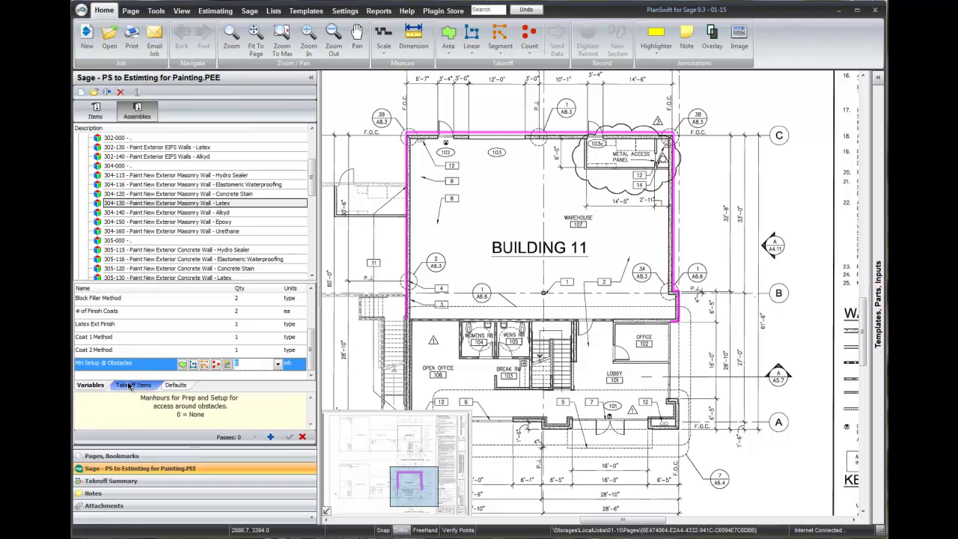
# - Add and accept one takeoff pass for the latex masonry wall assembly, and collapse the 300-000 - Paint Exterior Walls group
pyautogui.click(271, 438)
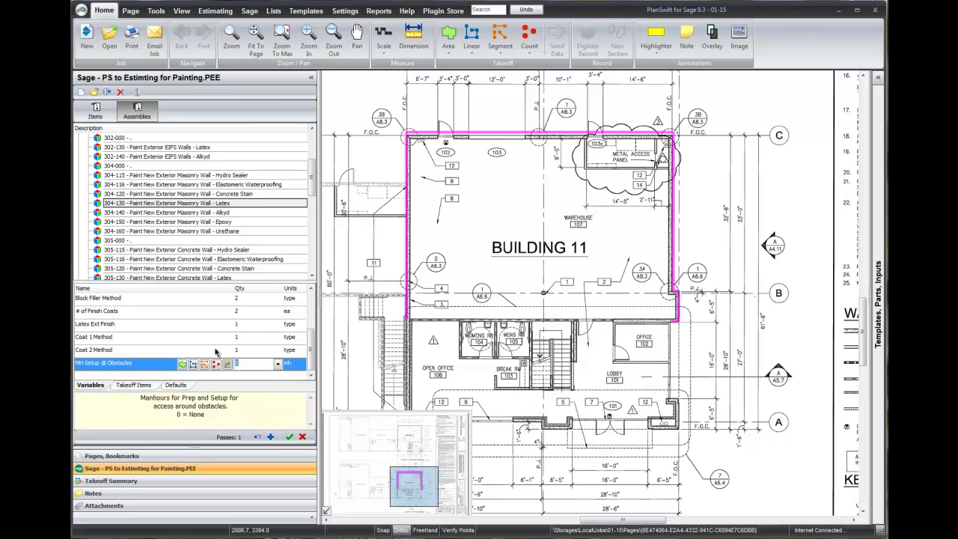
pyautogui.click(289, 437)
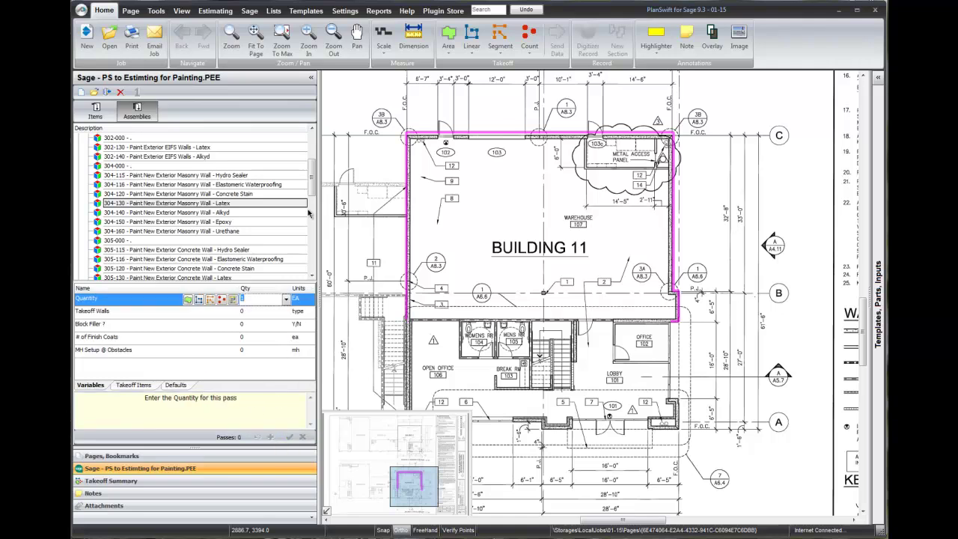
pyautogui.moveTo(313, 178); pyautogui.dragTo(313, 150)
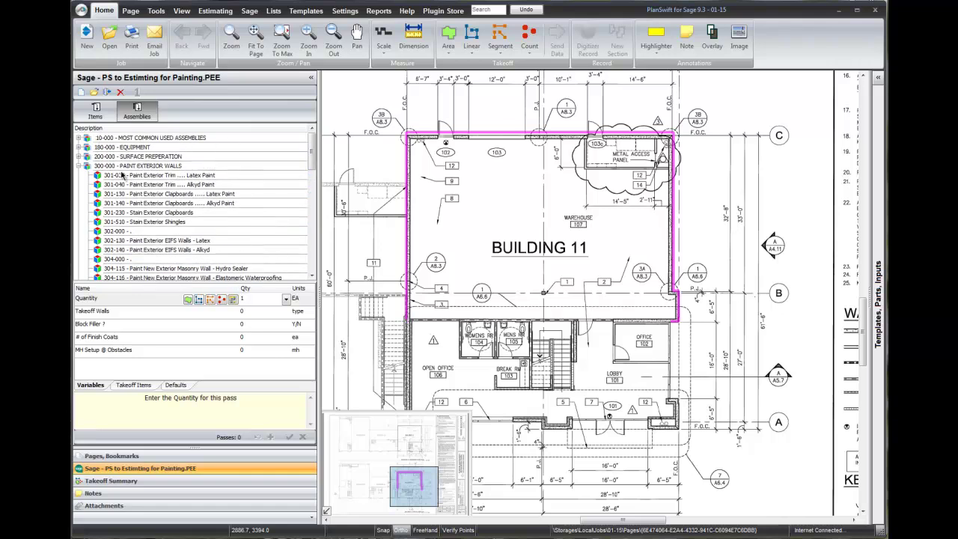
pyautogui.click(79, 165)
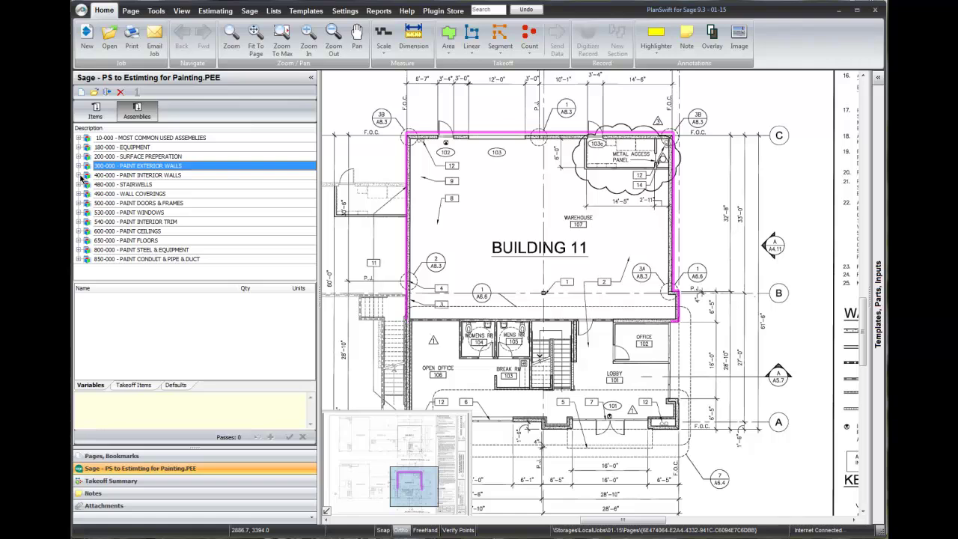
# - Choose the 404-130 - Paint New Interior CMU Walls - Latex assembly, with Quantity 1 and Takeoff Walls 1 (L x W)
pyautogui.click(79, 175)
pyautogui.moveTo(312, 156); pyautogui.dragTo(311, 184)
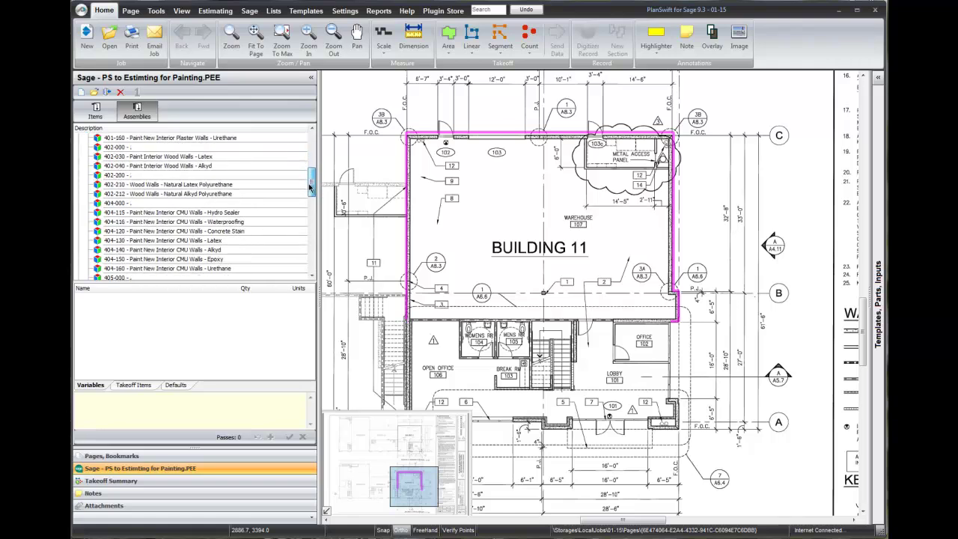
pyautogui.click(188, 241)
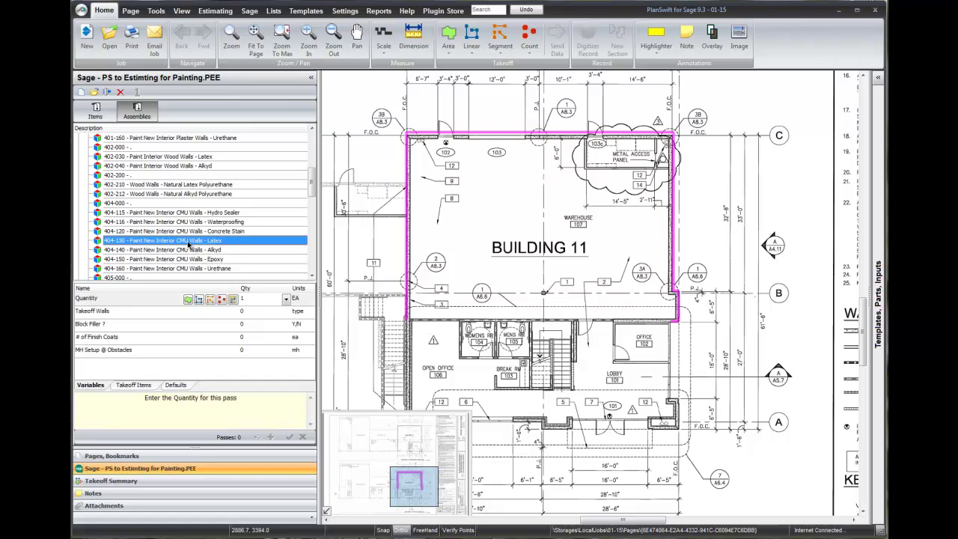
pyautogui.click(262, 301)
pyautogui.press('Return')
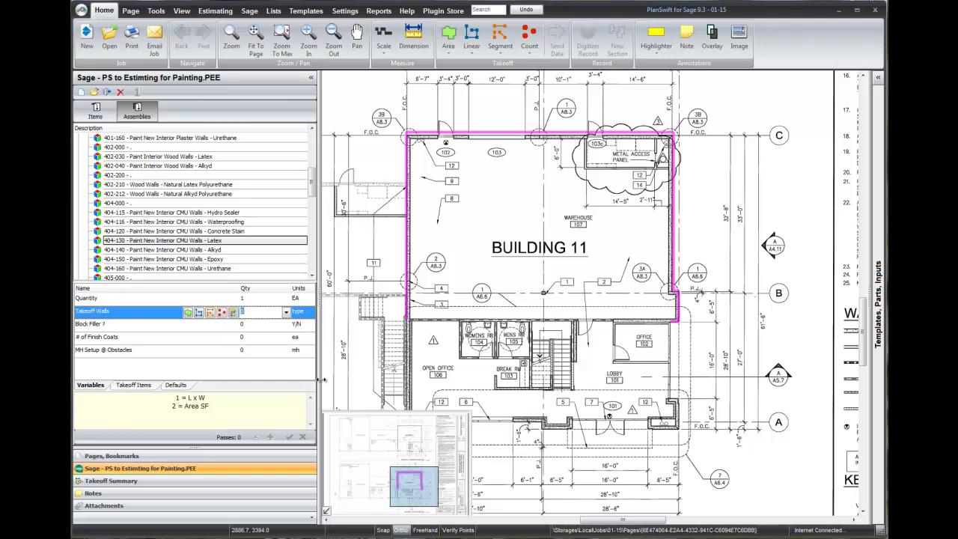
pyautogui.press('Return')
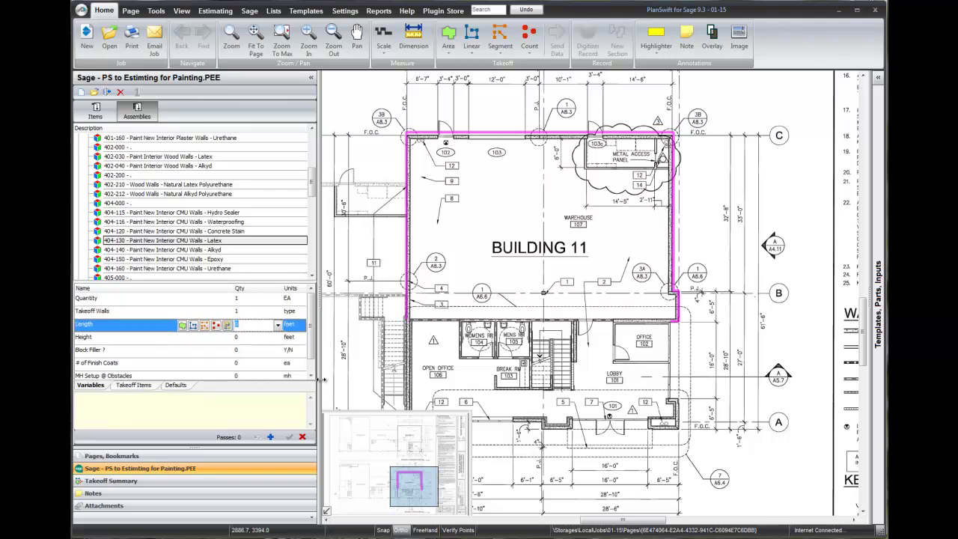
# - Digitize the assembly's Length by tracing the warehouse's interior walls from the office partition around to the opposite side, about 144 feet in total
pyautogui.click(196, 330)
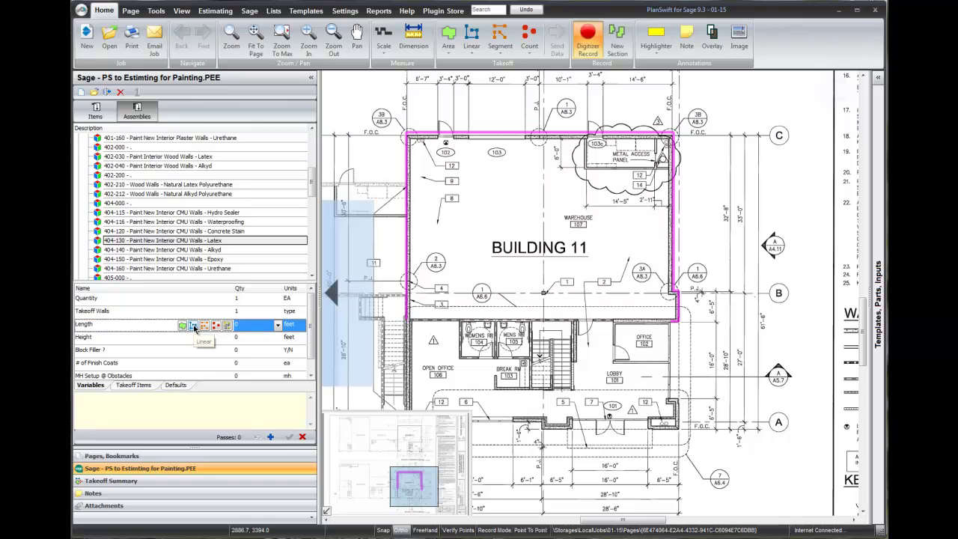
pyautogui.click(614, 318)
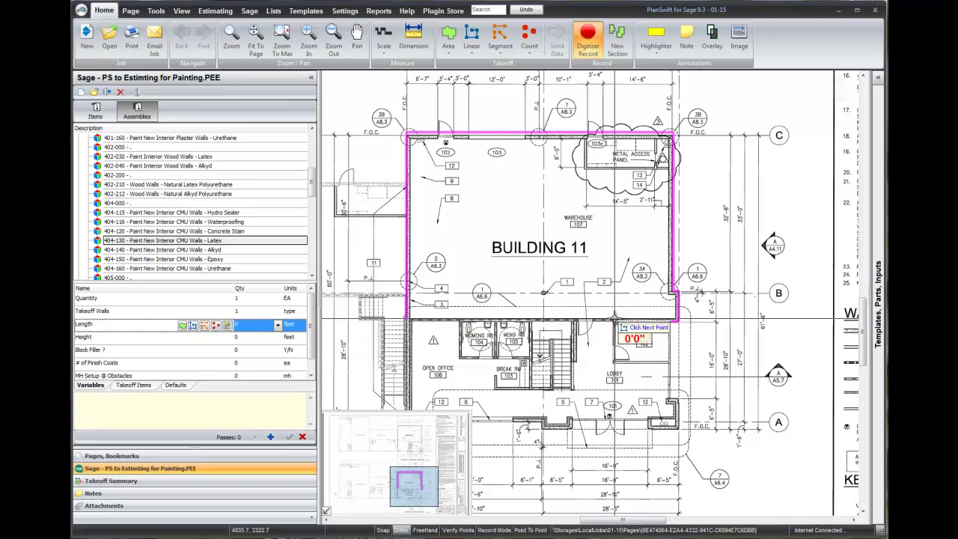
pyautogui.click(676, 320)
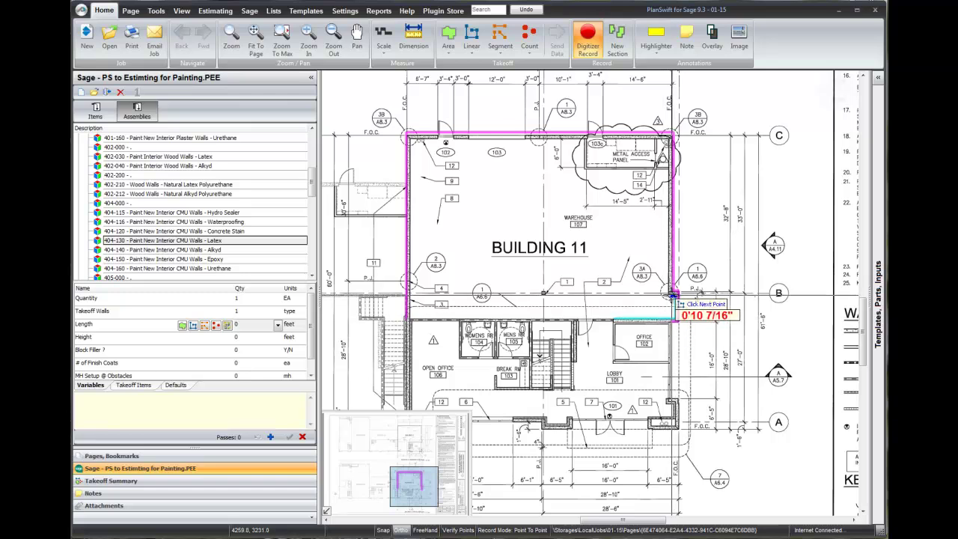
pyautogui.click(674, 295)
pyautogui.click(670, 137)
pyautogui.click(408, 137)
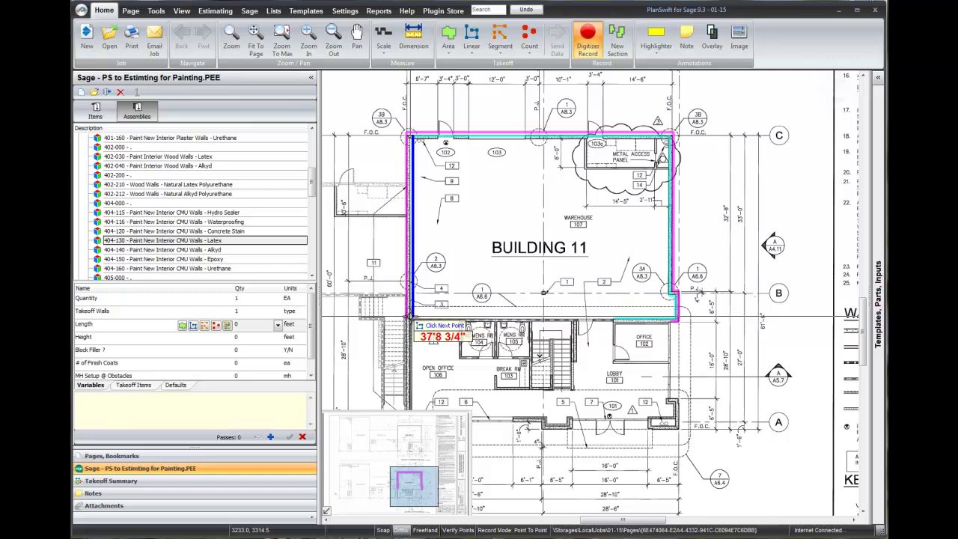
pyautogui.click(409, 317)
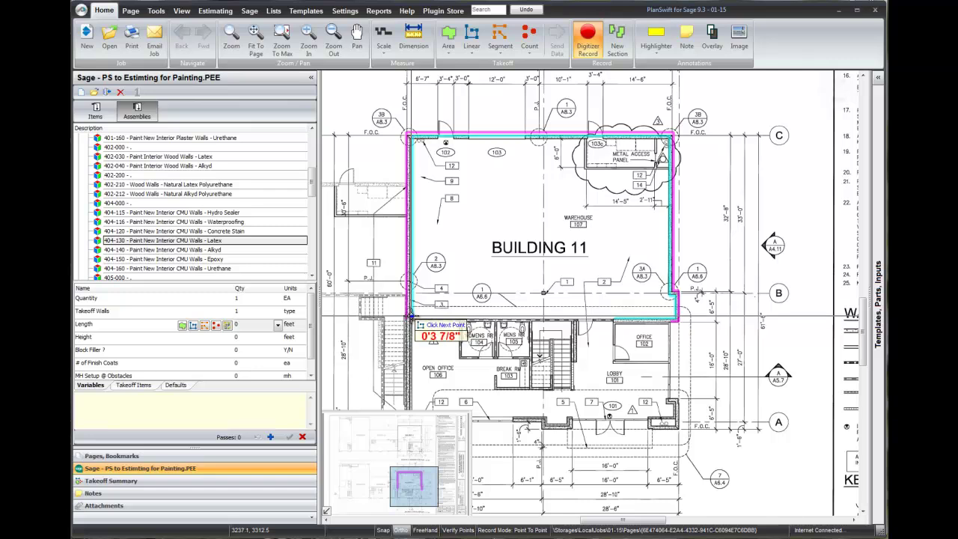
pyautogui.doubleClick(410, 315)
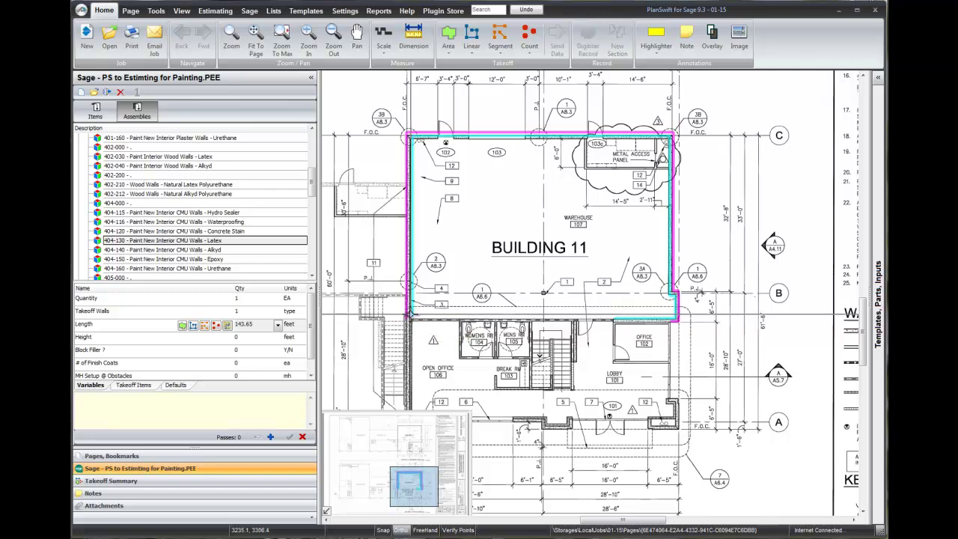
# - Set the interior wall height to 12 feet, Block Filler to 1 (yes) and Block Filler Method to 2 (Roller)
pyautogui.click(251, 338)
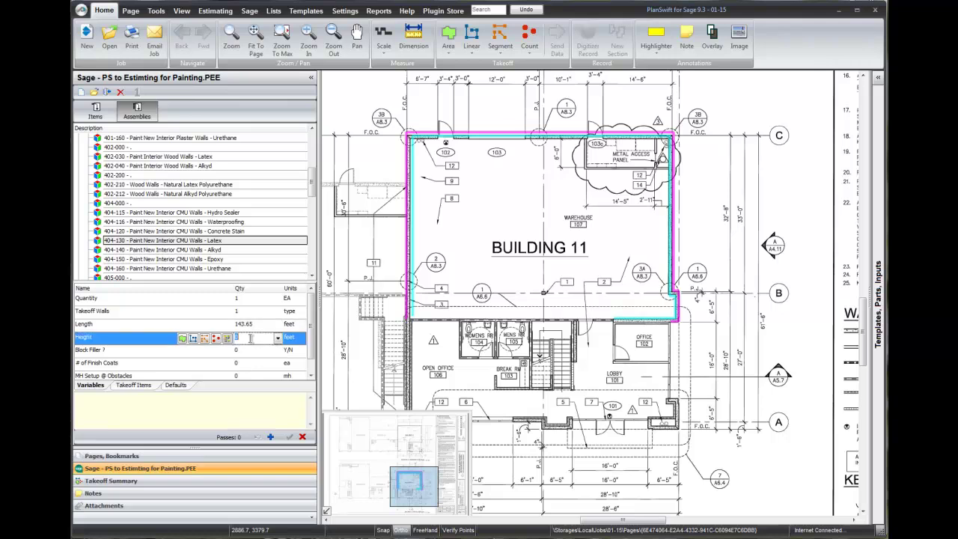
pyautogui.press('Return')
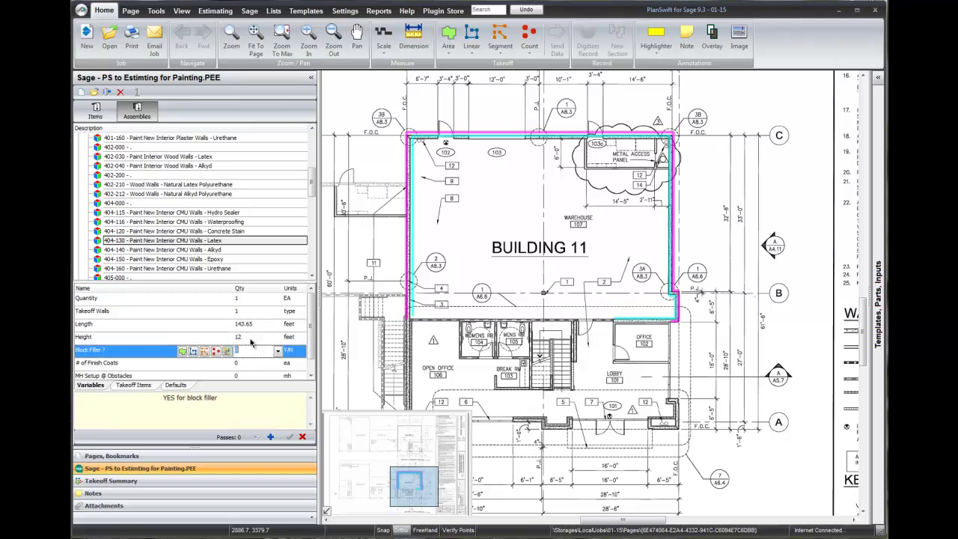
pyautogui.press('Return')
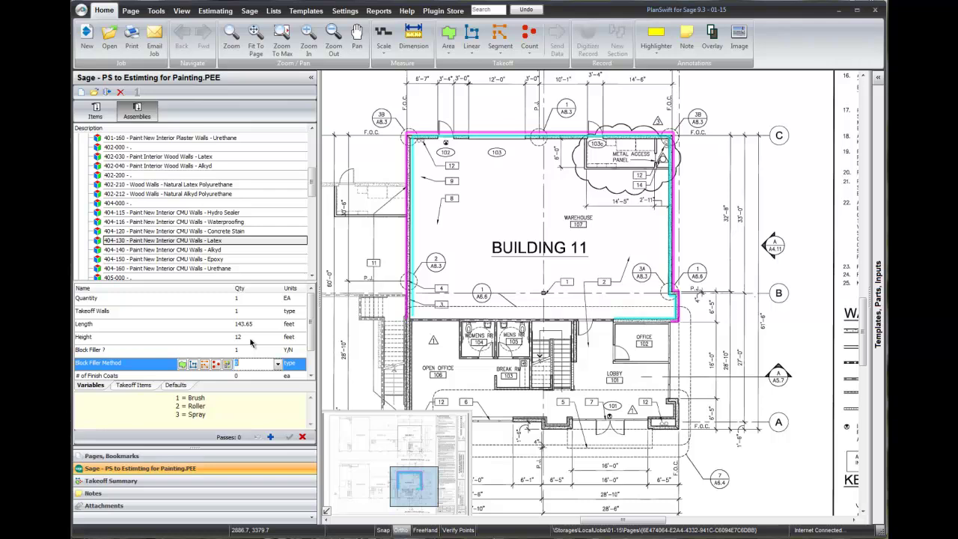
pyautogui.write('2')
pyautogui.press('Return')
# - Set 2 finish coats with Latex Finish 2 (Eggshell), and use method 1 (Roller) for both coat 1 and coat 2
pyautogui.write('2')
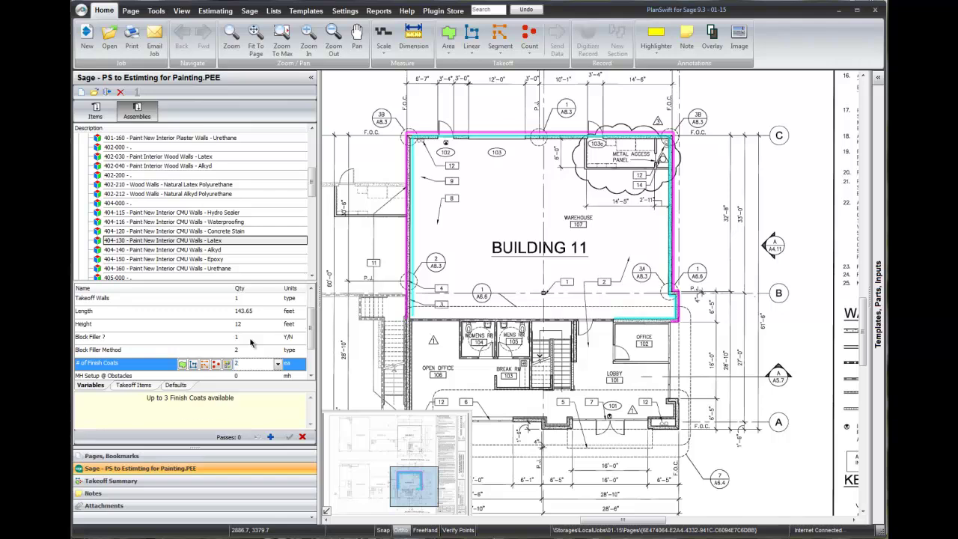
pyautogui.press('Return')
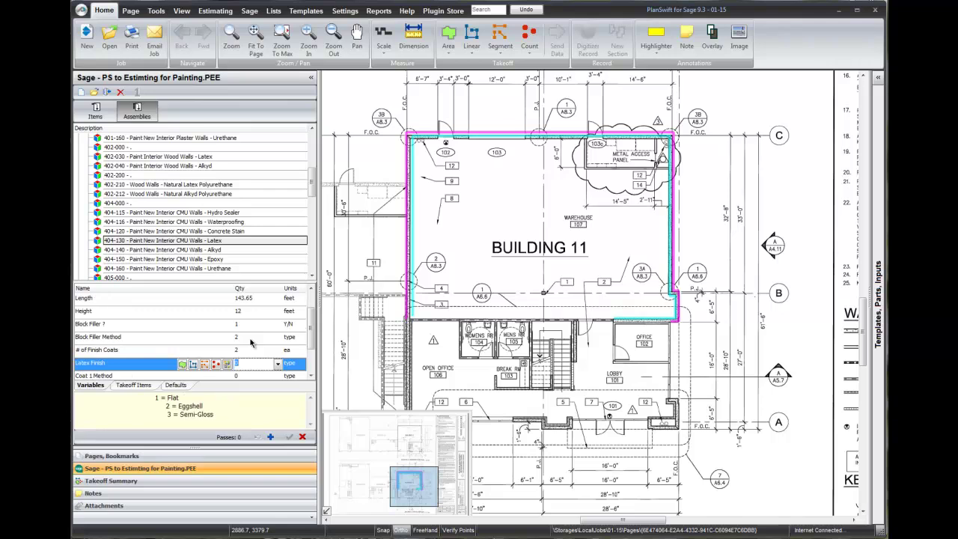
pyautogui.write('2')
pyautogui.press('Return')
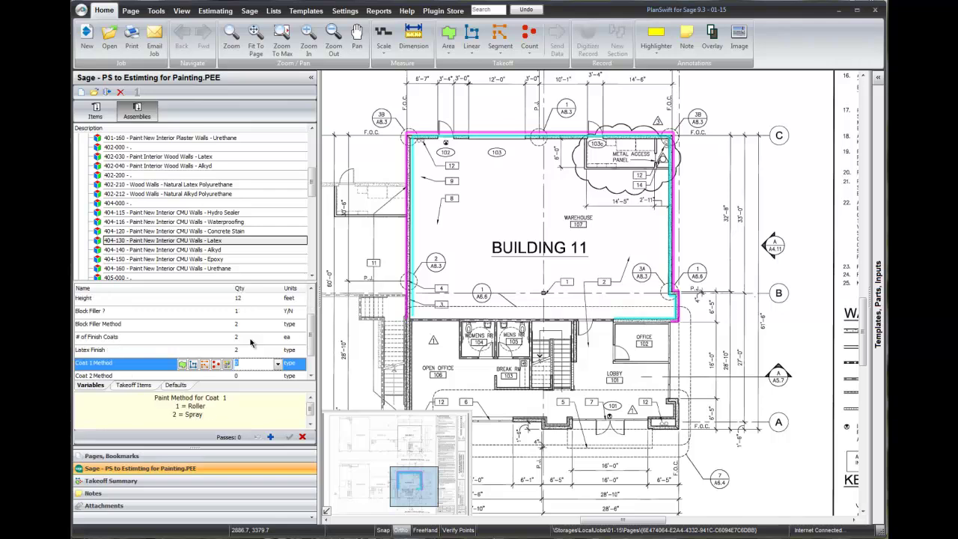
pyautogui.press('Return')
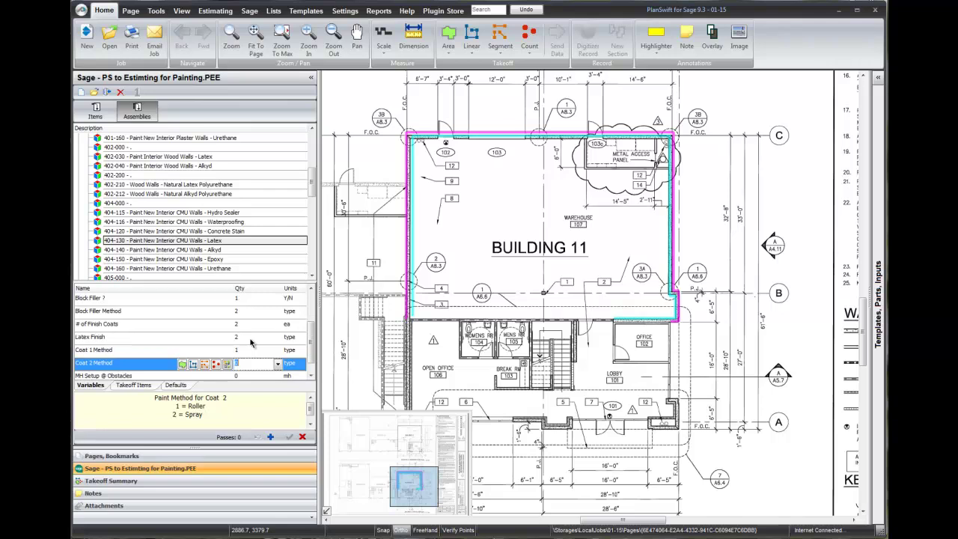
pyautogui.press('Return')
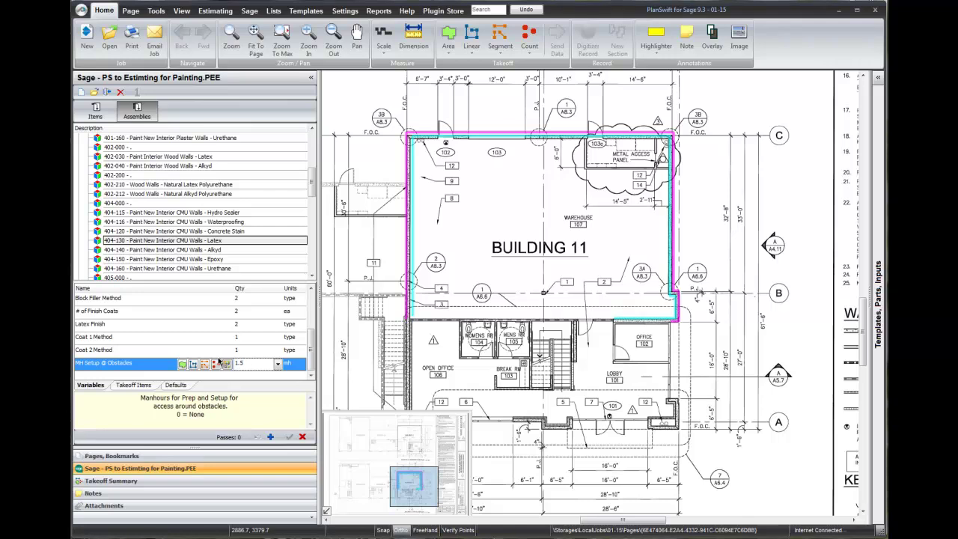
# - Set MH Setup @ Obstacles to 1.5 manhours, and add and accept one takeoff pass for the interior CMU wall assembly
pyautogui.click(271, 437)
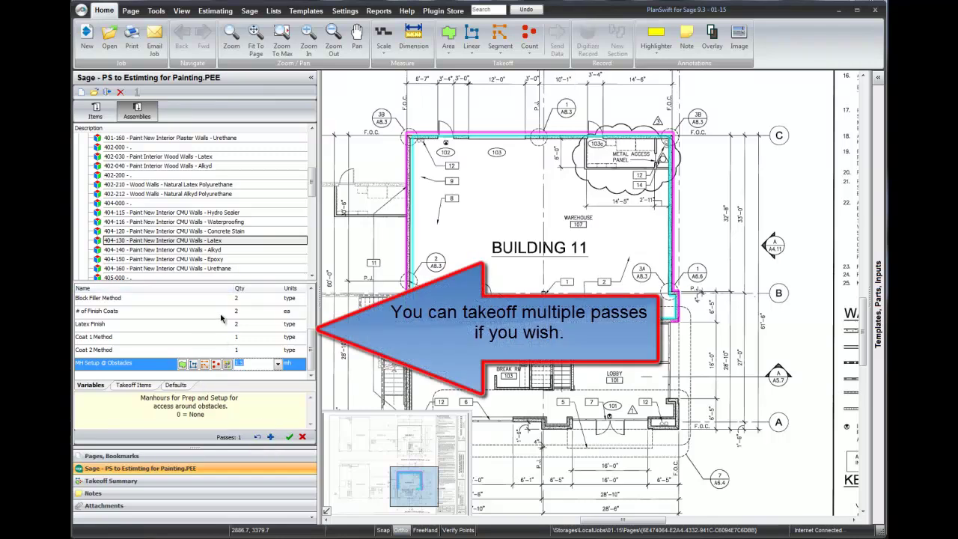
pyautogui.click(290, 439)
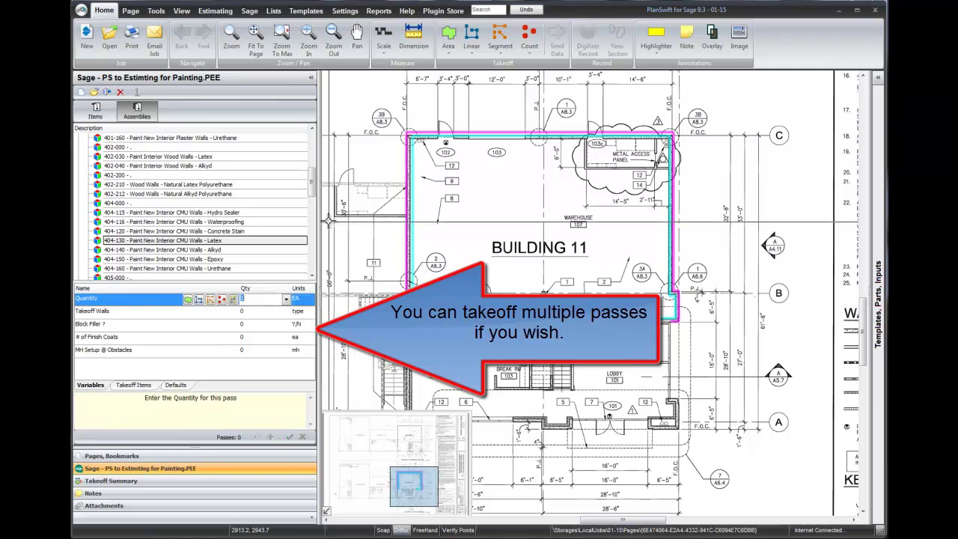
# - Choose the 650-020 - Concrete Floors - Stain assembly from 650-000 - Paint Floors, with Quantity 1 and Takeoff Floors 2 (Area SF)
pyautogui.moveTo(314, 188); pyautogui.dragTo(308, 270)
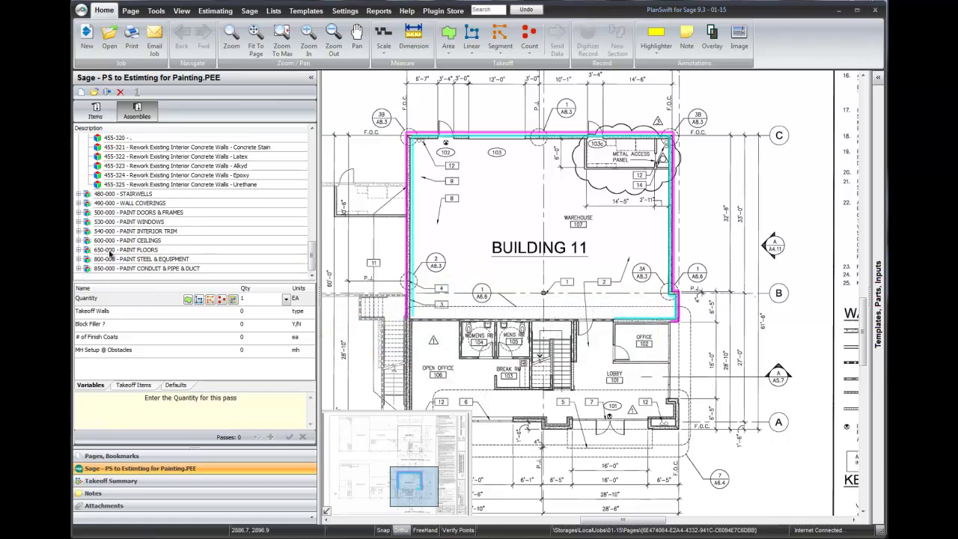
pyautogui.click(79, 250)
pyautogui.moveTo(314, 243); pyautogui.dragTo(314, 265)
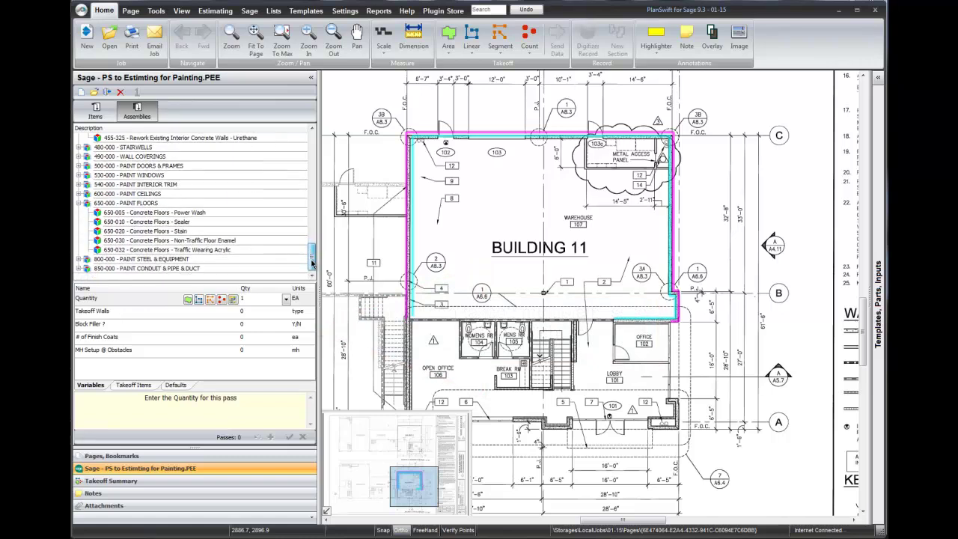
pyautogui.click(153, 233)
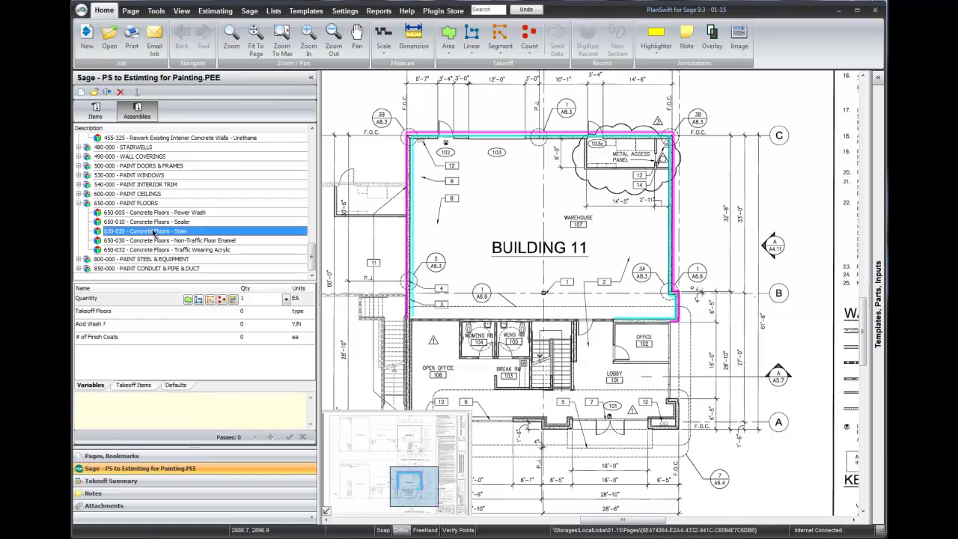
pyautogui.click(257, 301)
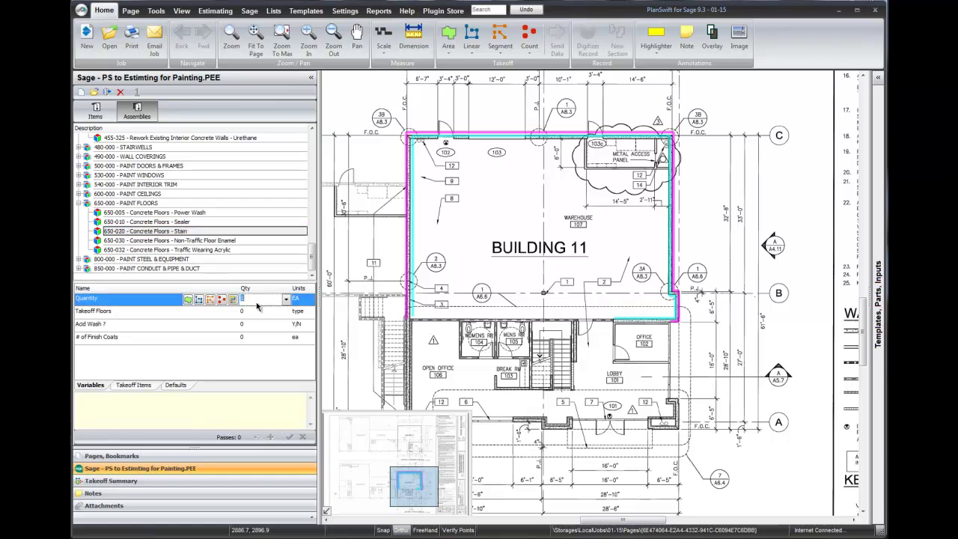
pyautogui.press('Return')
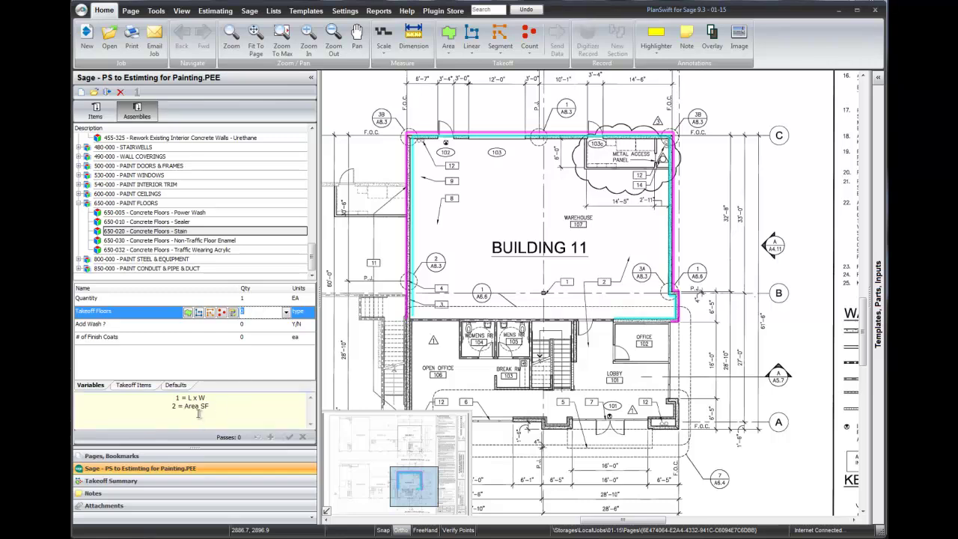
pyautogui.press('Return')
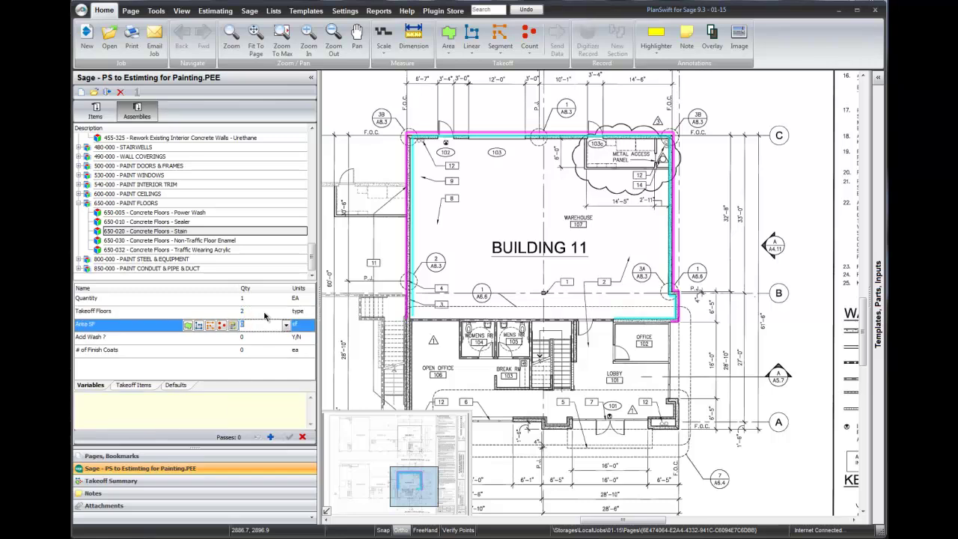
# - Digitize the floor assembly's Area SF by outlining the warehouse floor along its inside walls, about 2,043 square feet
pyautogui.click(187, 328)
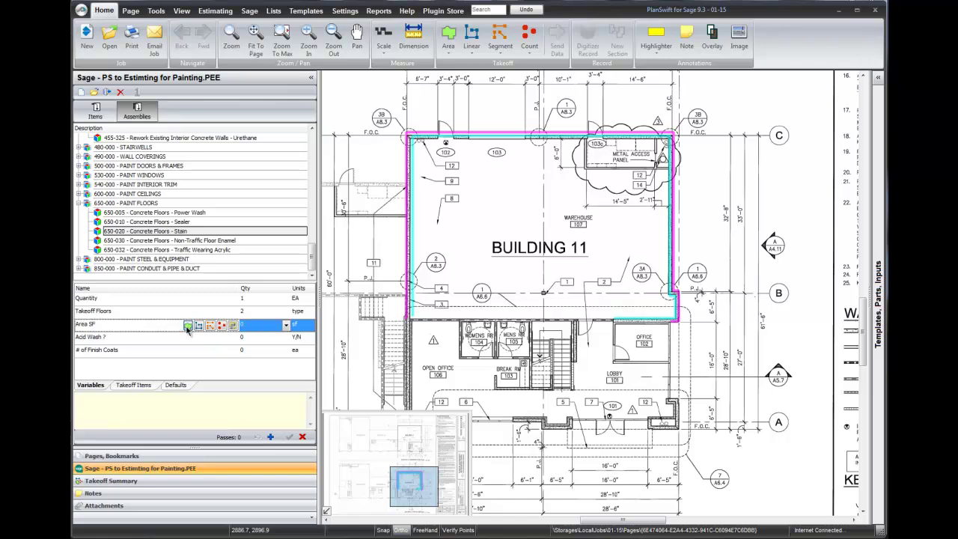
pyautogui.click(416, 319)
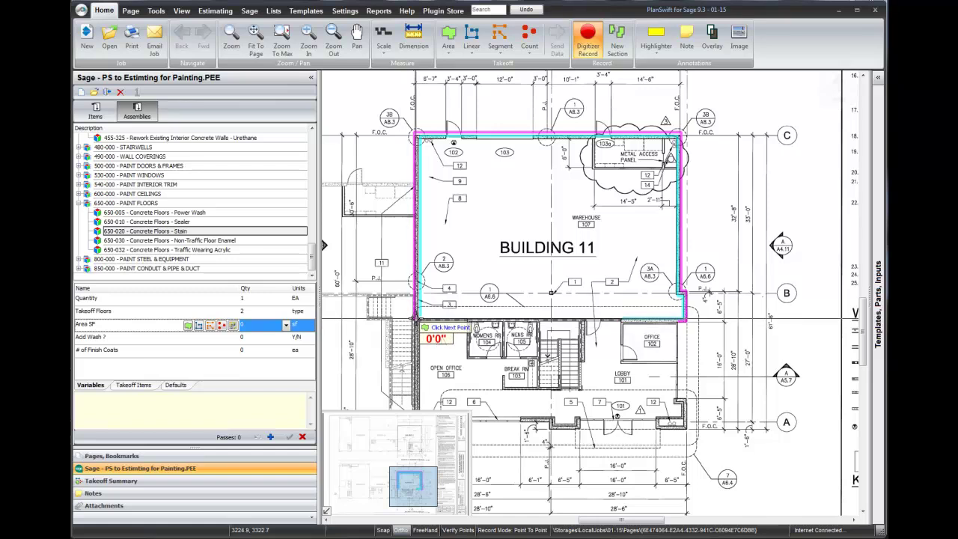
pyautogui.click(683, 320)
pyautogui.click(683, 292)
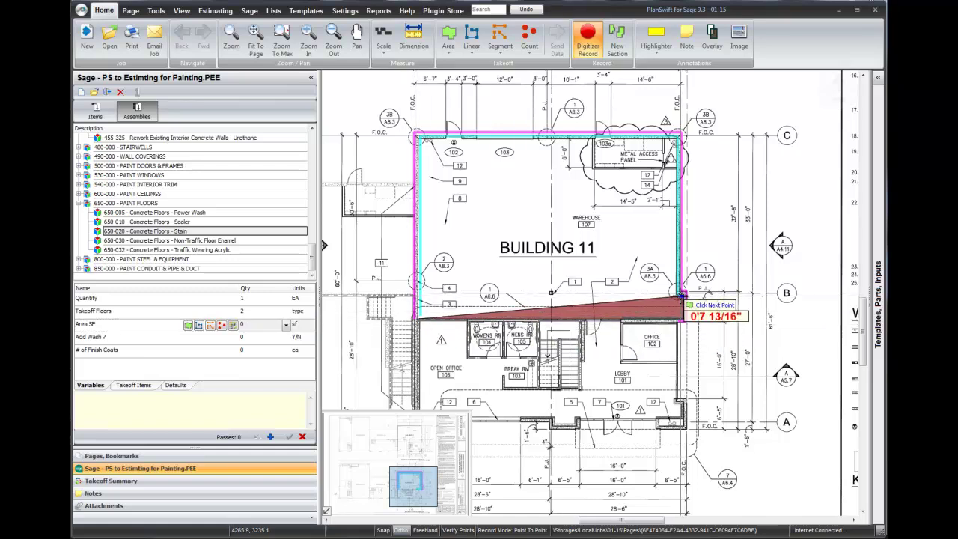
pyautogui.click(678, 140)
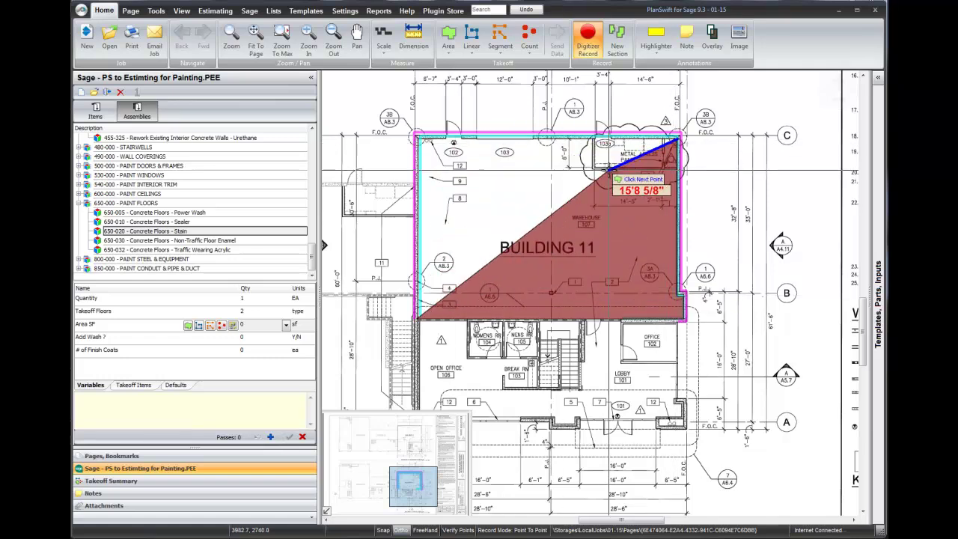
pyautogui.click(419, 138)
pyautogui.click(419, 139)
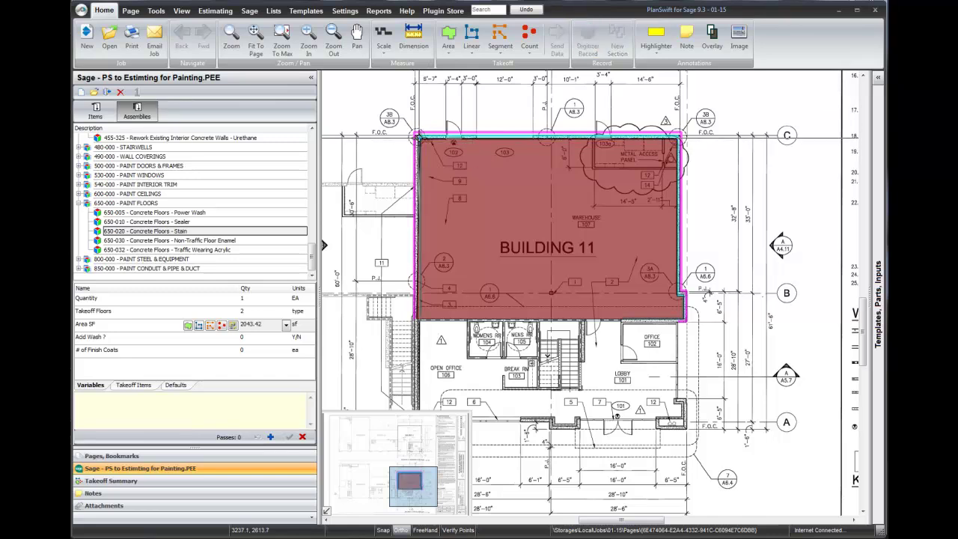
# - Set Acid Wash to 1 (yes), 1 finish coat and Finish Method 1, and add one takeoff pass for the concrete floor stain
pyautogui.click(255, 341)
pyautogui.write('1')
pyautogui.press('Return')
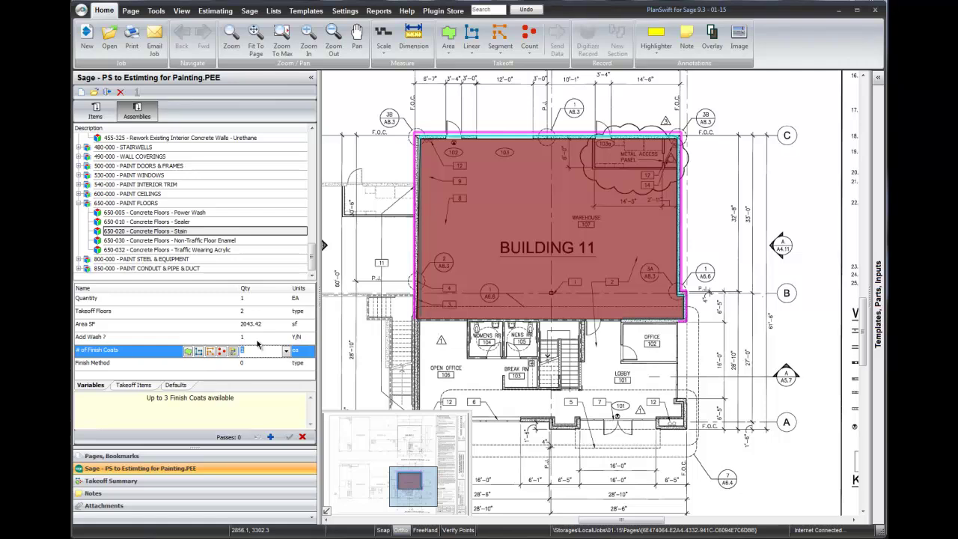
pyautogui.click(270, 436)
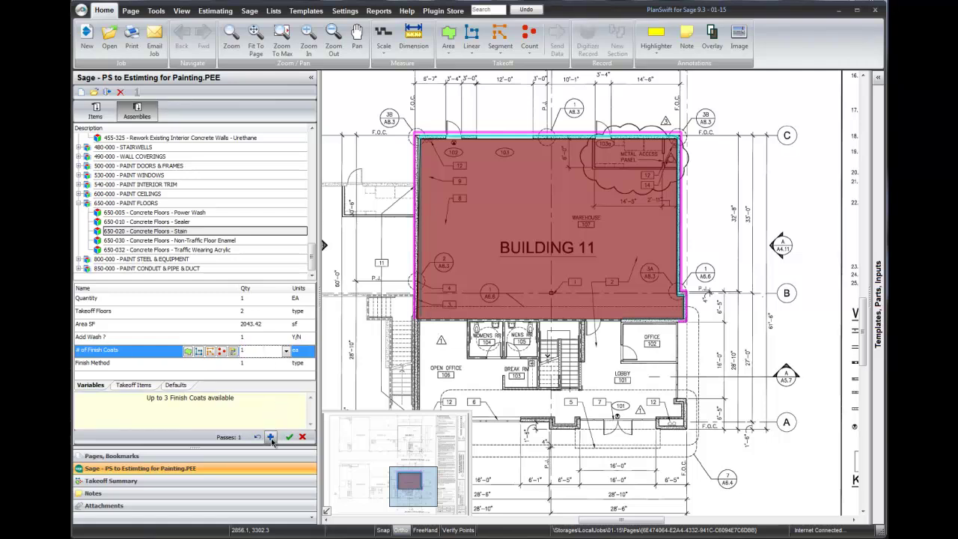
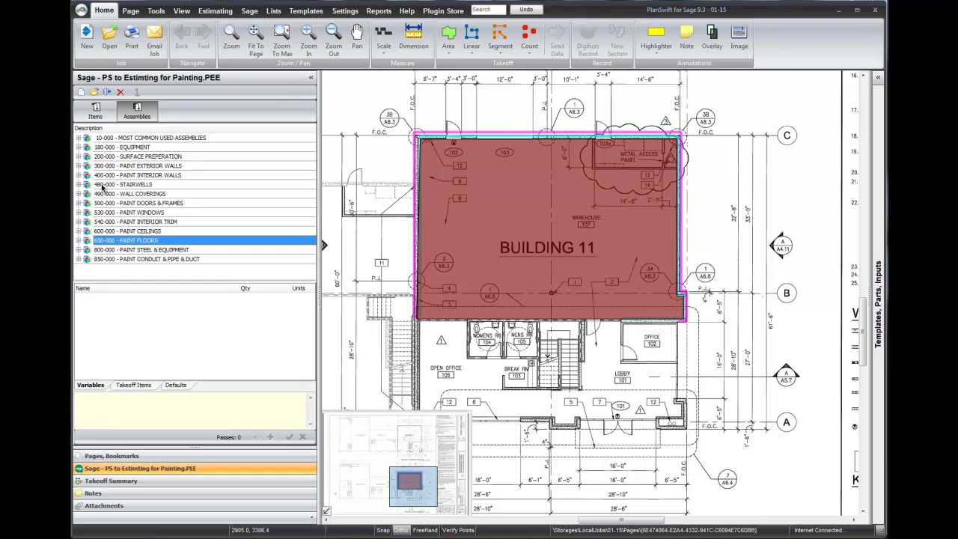
# - Choose the 401-030 - Paint New Interior GWB Walls - Latex assembly, with Quantity 2 and Takeoff Walls 1 (L x W)
pyautogui.click(78, 175)
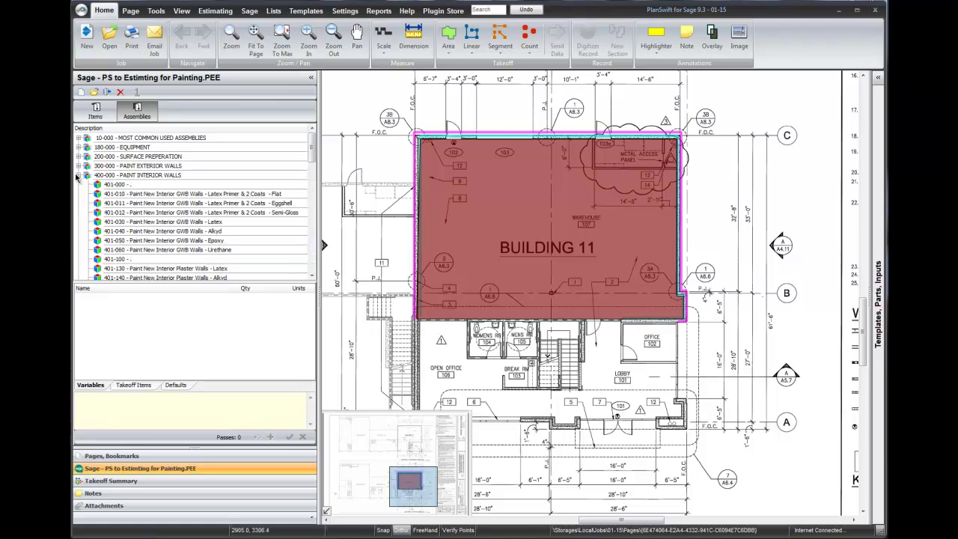
pyautogui.click(209, 226)
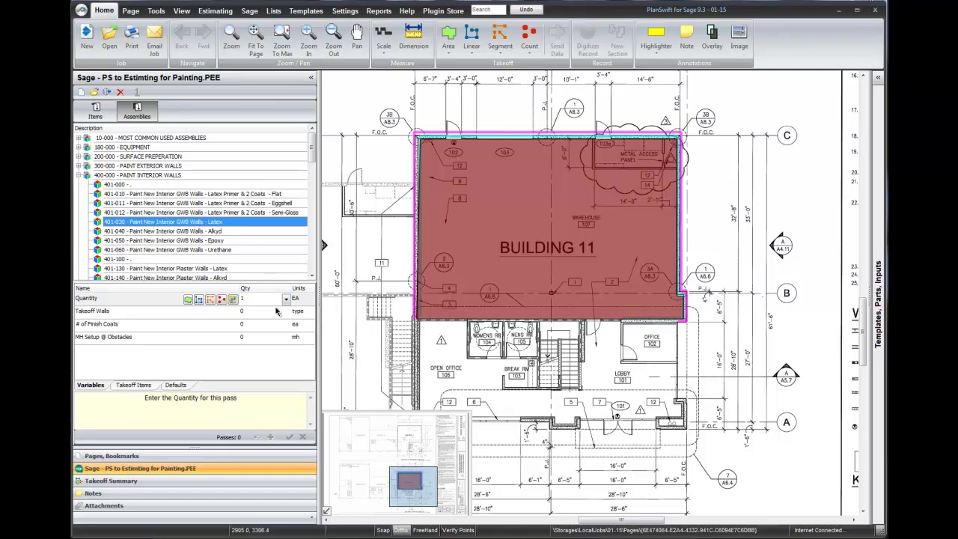
pyautogui.click(250, 300)
pyautogui.write('2')
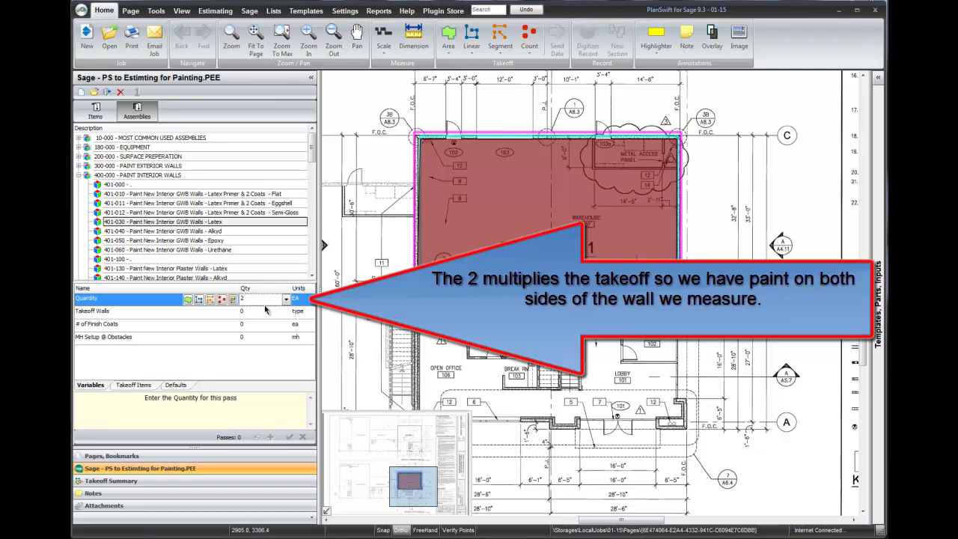
pyautogui.click(265, 309)
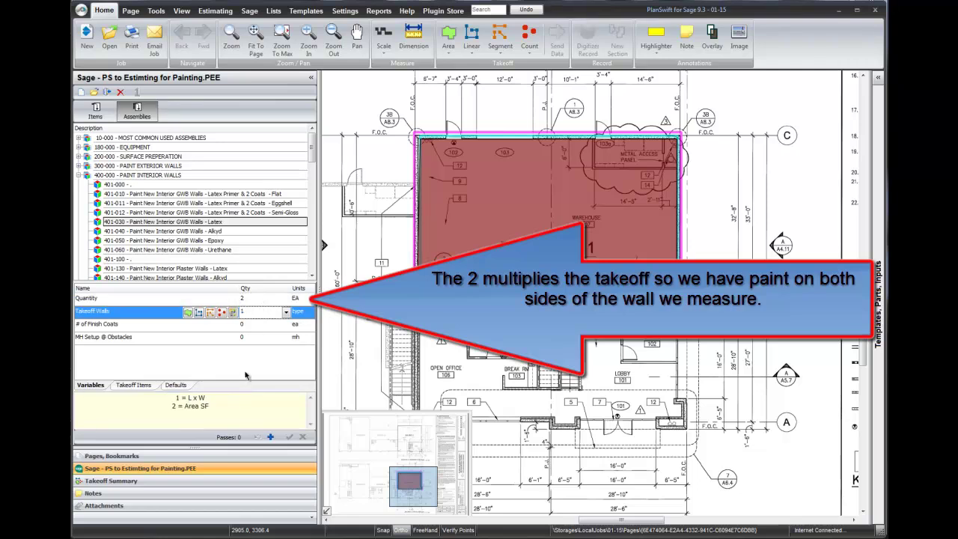
pyautogui.press('Return')
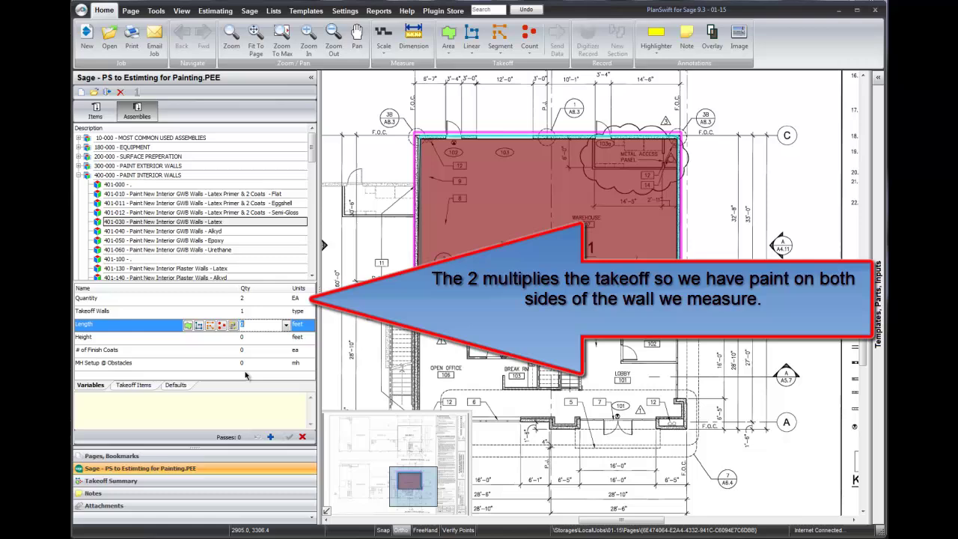
# - Digitize the GWB assembly's Length along the wall between the warehouse and the front offices, ending by Office 102, about 45 feet
pyautogui.click(199, 325)
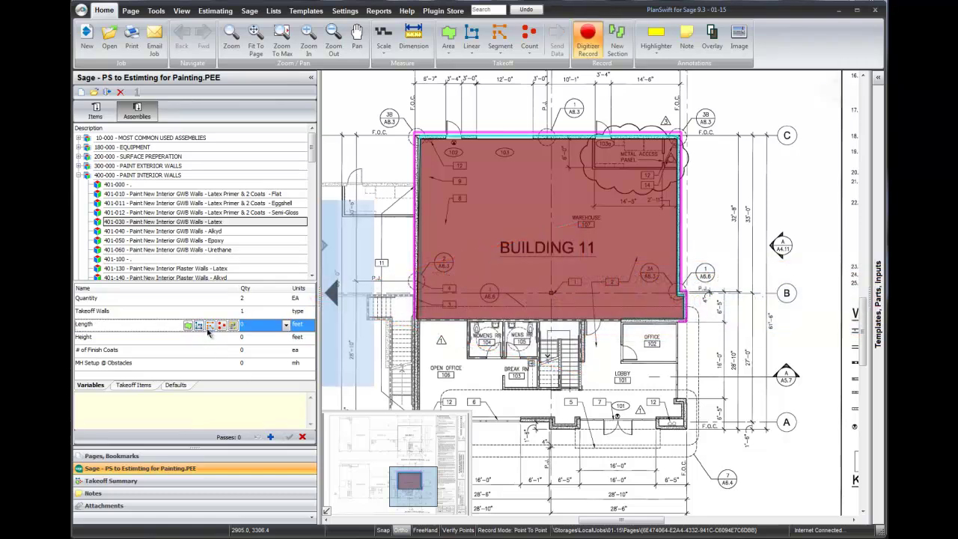
pyautogui.click(439, 321)
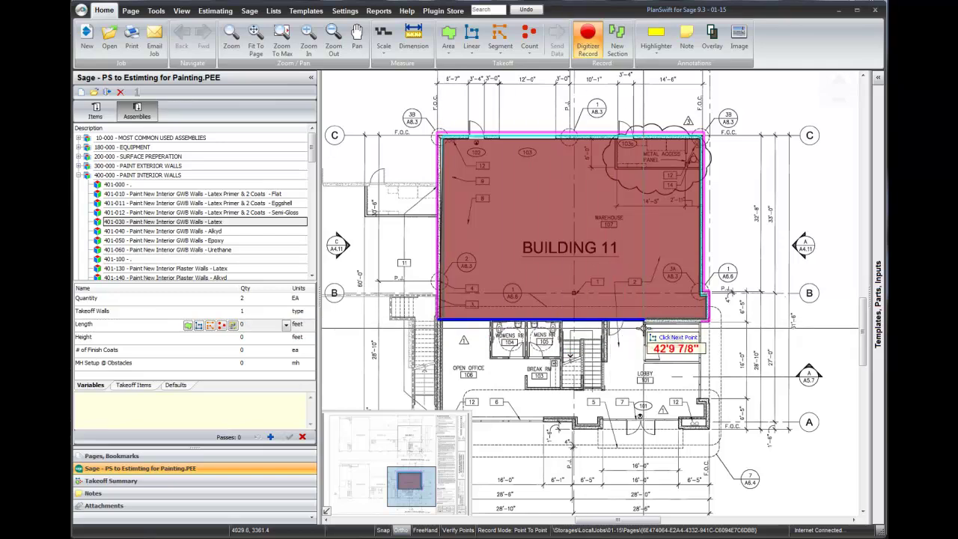
pyautogui.click(644, 323)
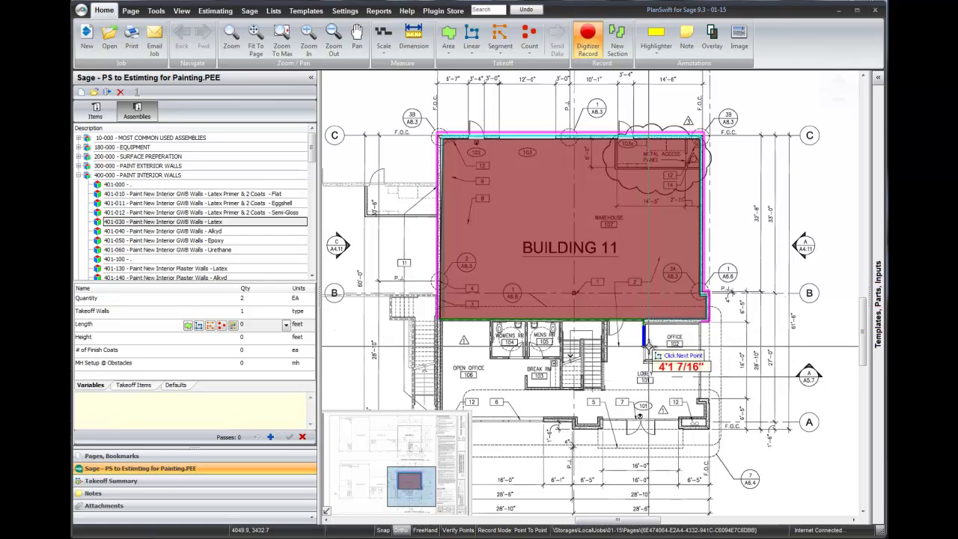
pyautogui.doubleClick(643, 320)
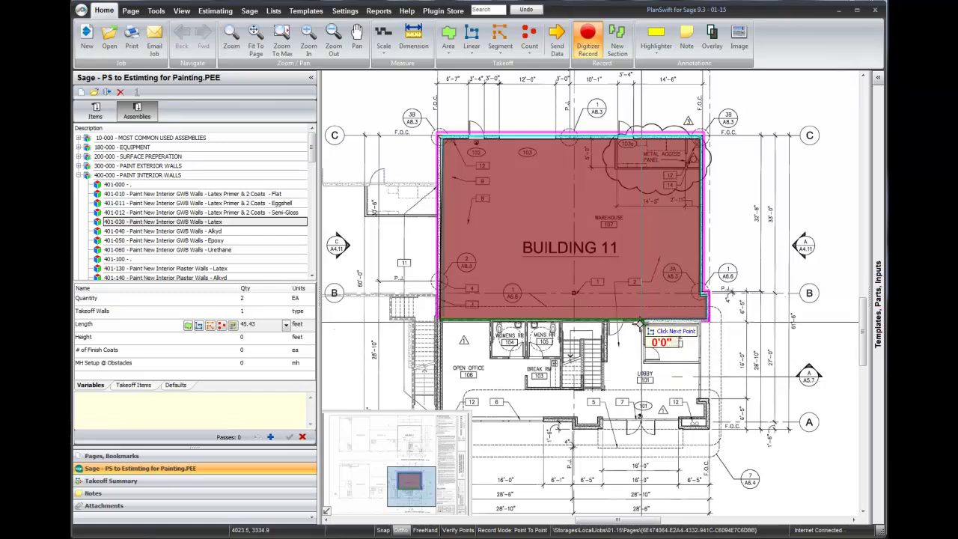
# - Add the outer walls of restrooms 104 and 105 to the digitized Length, about 22 feet more
pyautogui.click(490, 321)
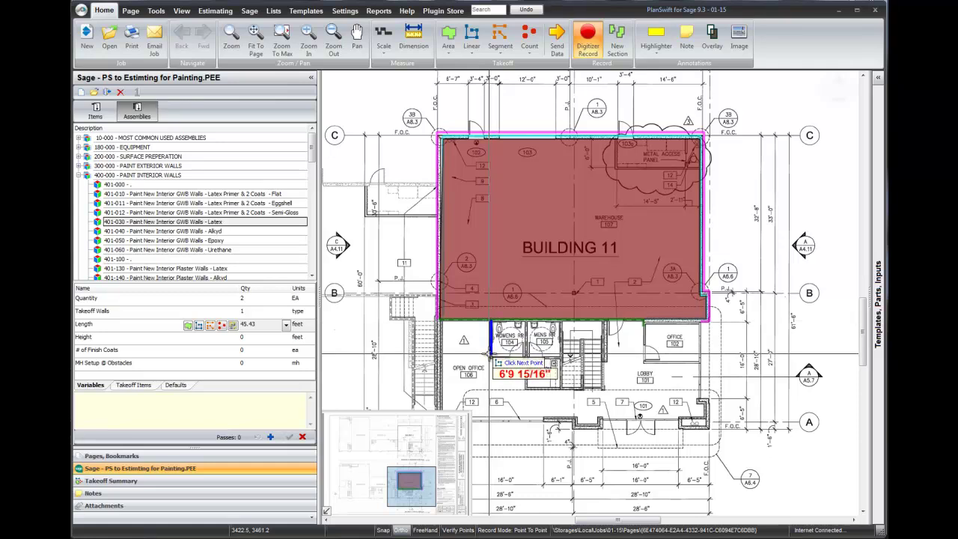
pyautogui.click(491, 359)
pyautogui.click(562, 359)
pyautogui.doubleClick(559, 322)
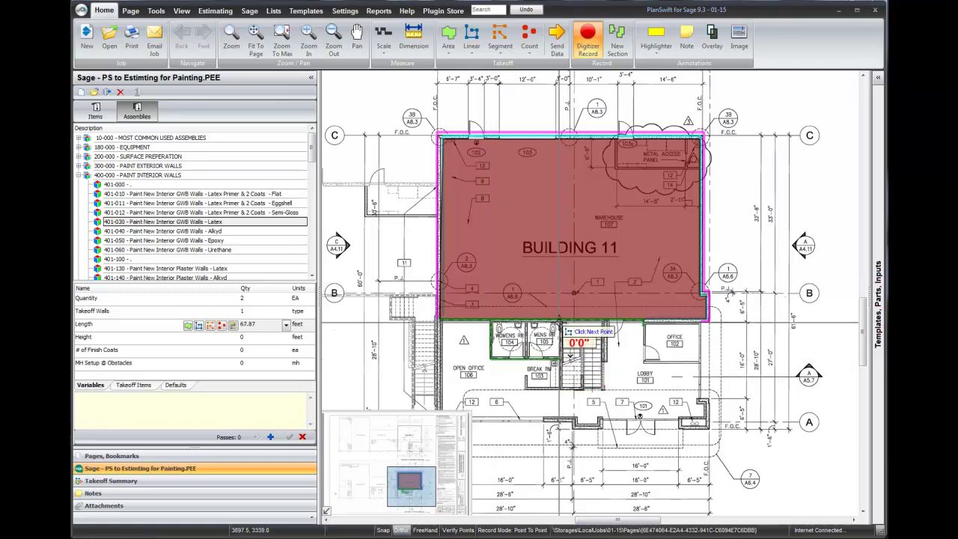
# - Add the break room walls and the partition between the restrooms, bringing the digitized Length to about 102 feet, and stop recording
pyautogui.click(560, 390)
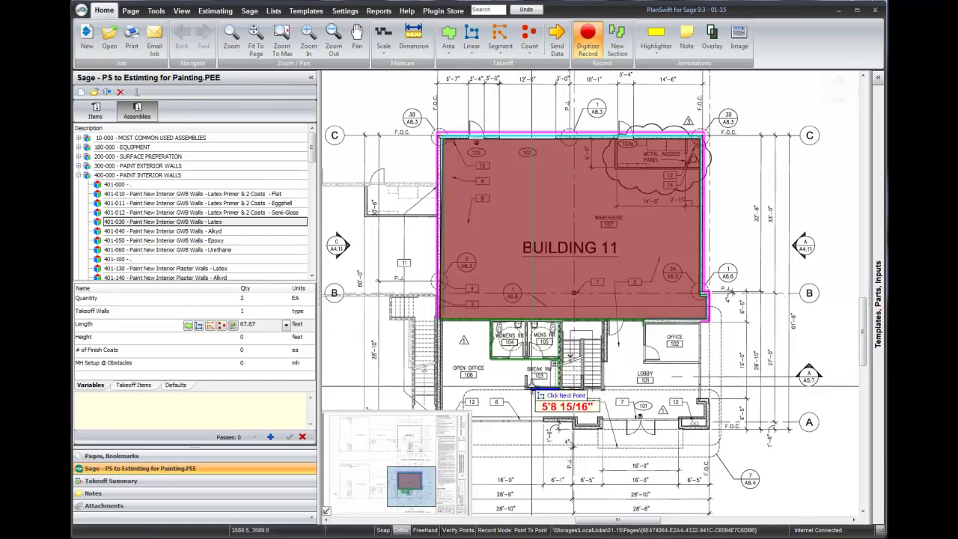
pyautogui.click(527, 389)
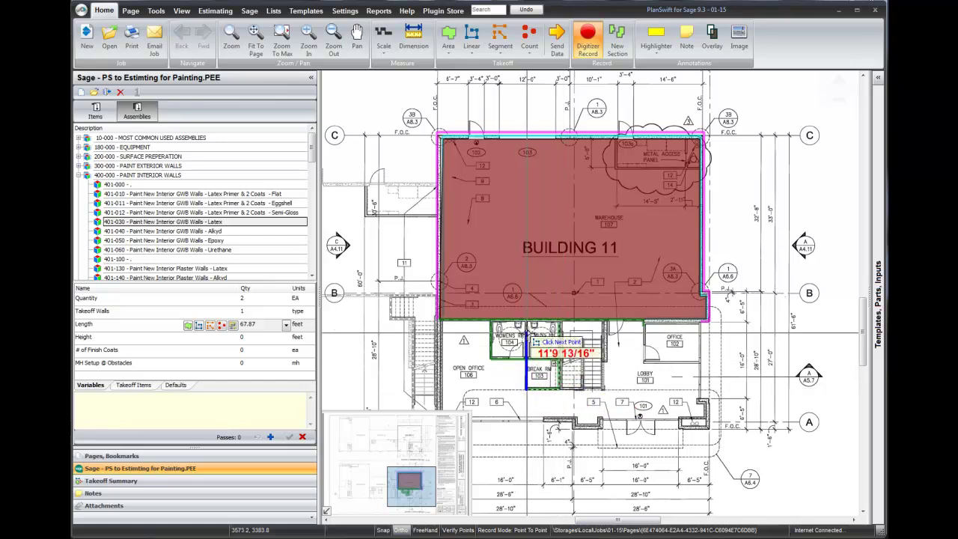
pyautogui.doubleClick(525, 329)
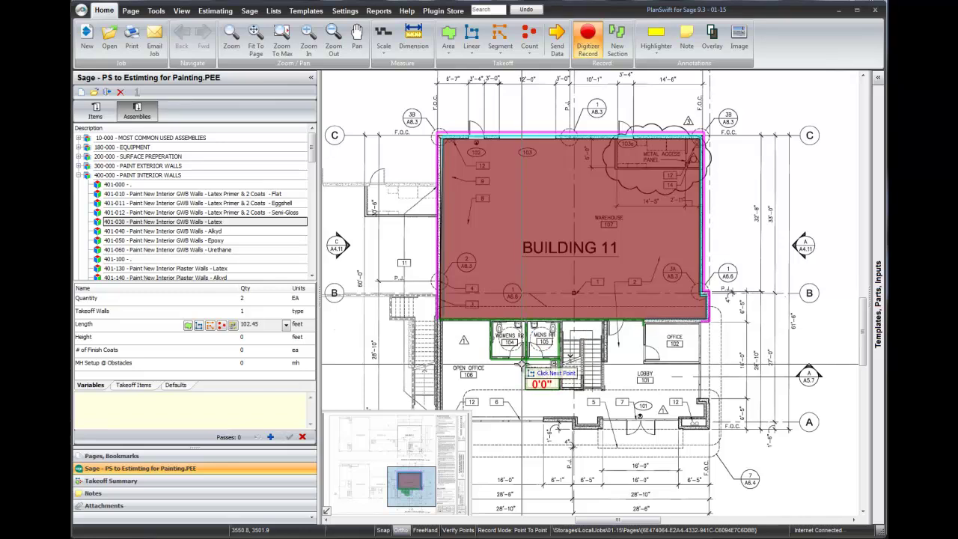
pyautogui.press('Escape')
# - Set the GWB walls' Height to 9 feet, Primer Method to 1 (Roller) and # of Finish Coats to 2
pyautogui.click(256, 337)
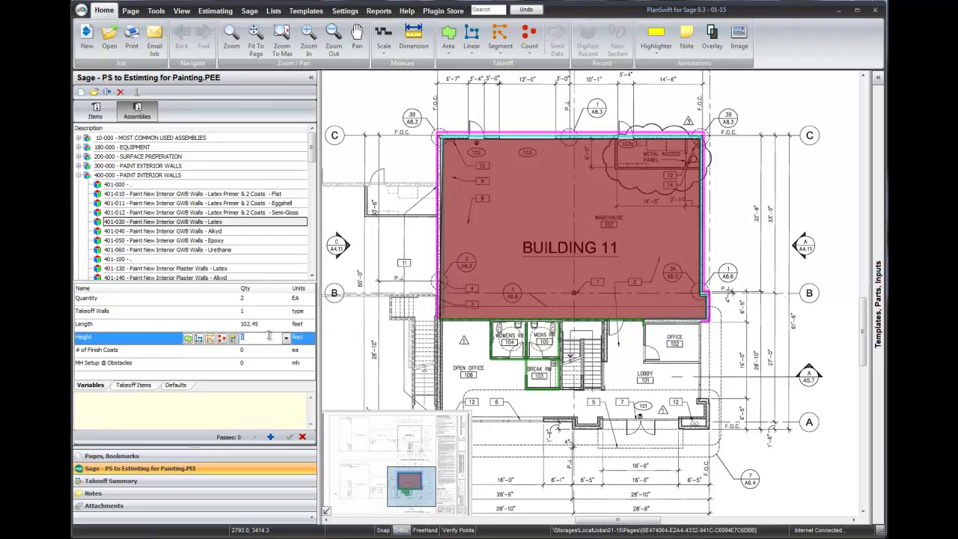
pyautogui.press('Return')
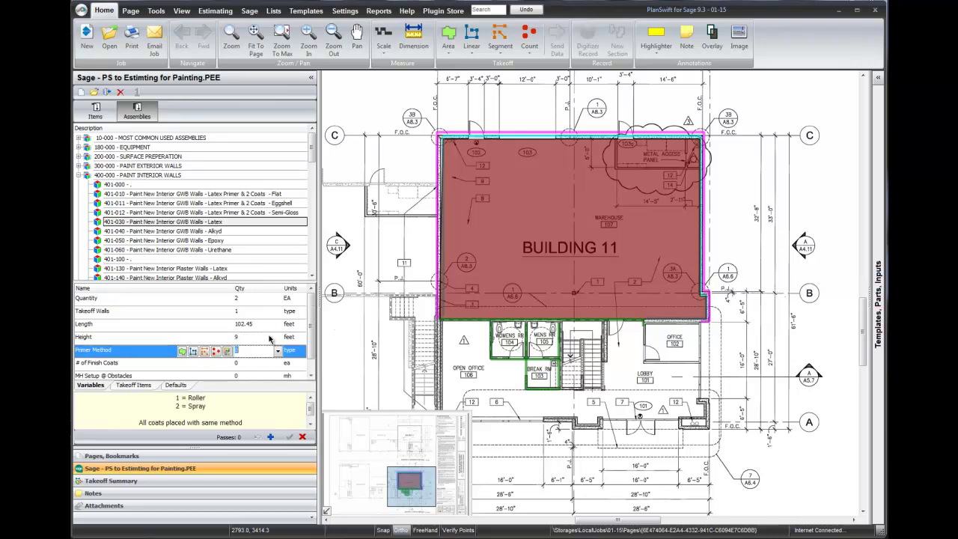
pyautogui.press('Return')
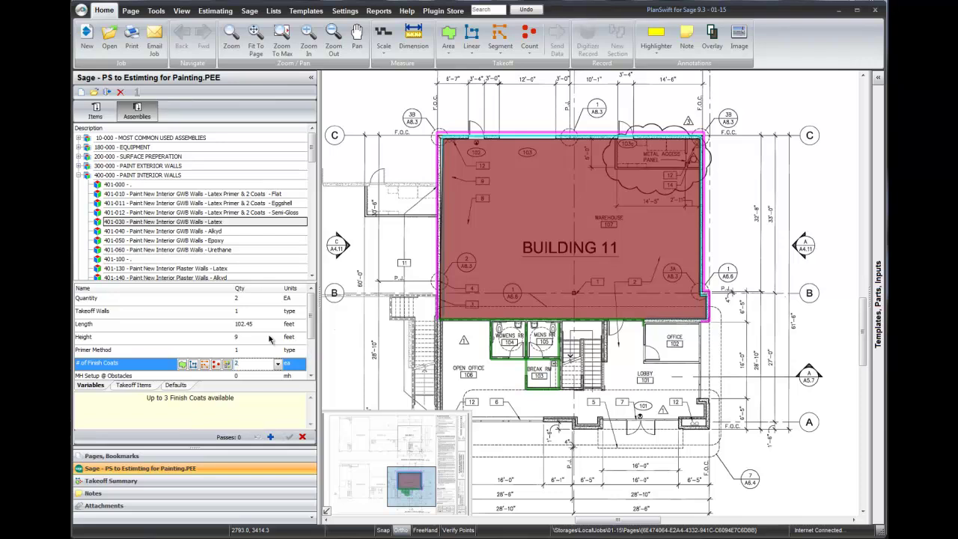
pyautogui.write('2')
pyautogui.press('Return')
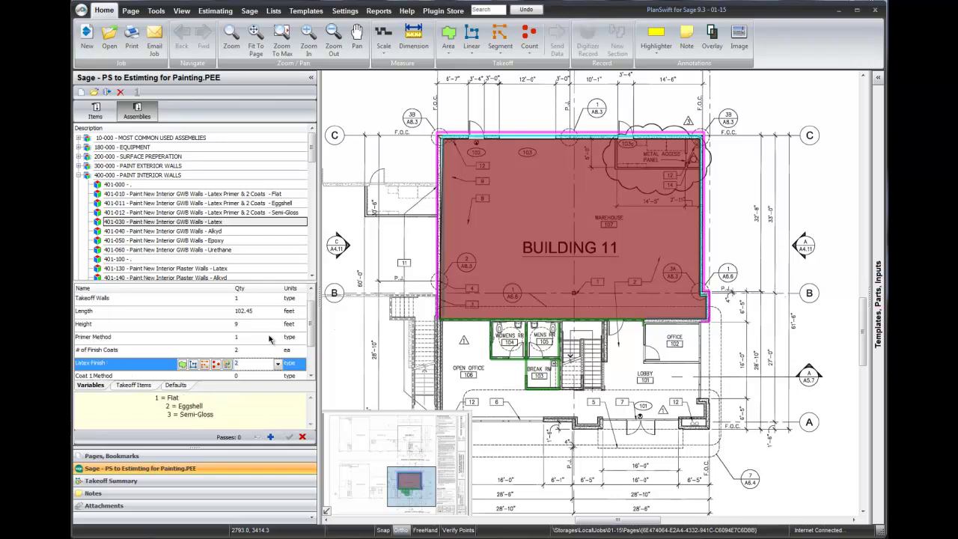
# - Set Latex Finish to 2 (Eggshell) and both coat methods to 1 (Roller), and accept the GWB wall takeoff
pyautogui.write('2')
pyautogui.press('Return')
pyautogui.write('1')
pyautogui.press('Return')
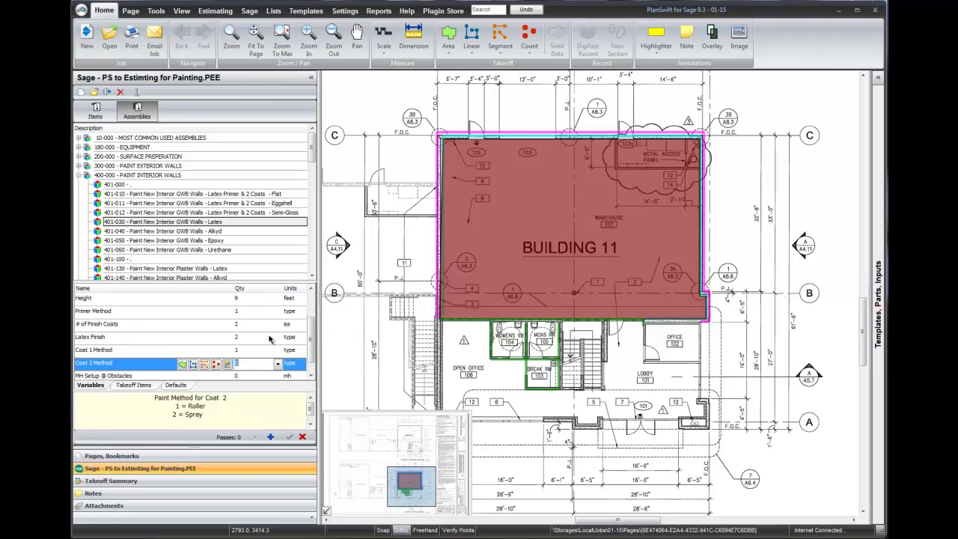
pyautogui.write('1')
pyautogui.press('Return')
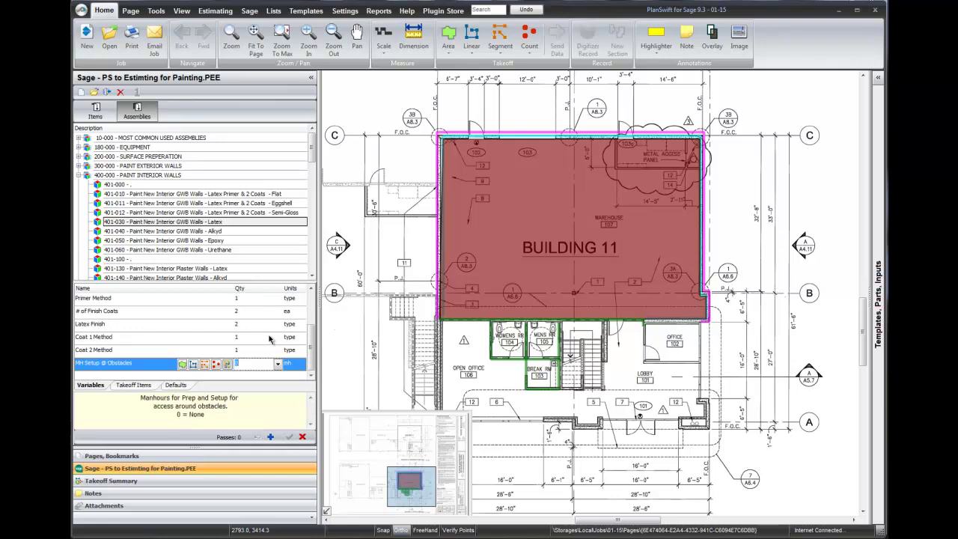
pyautogui.press('Return')
pyautogui.click(291, 438)
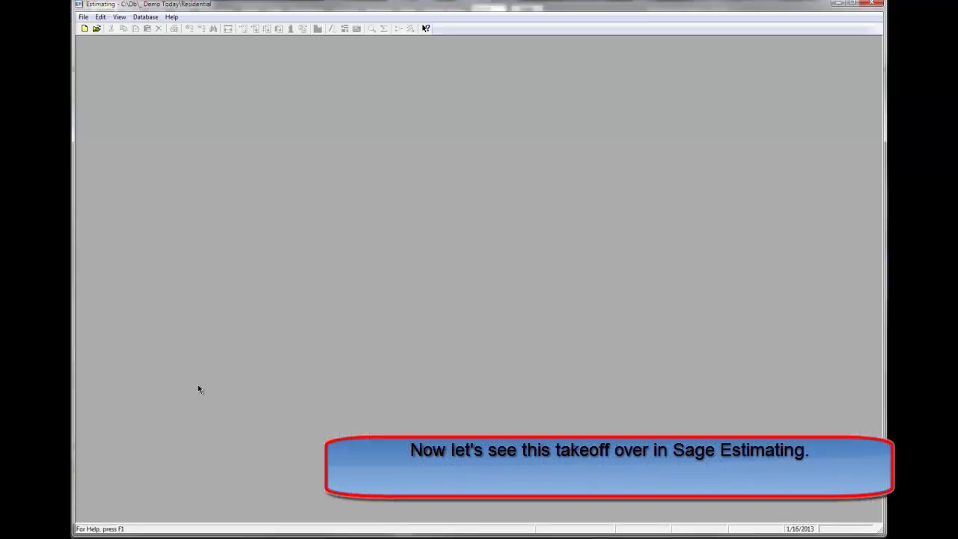
# - Open the estimate PS to Estimting for Painting.PEE from the Painting_Commercial folder in Sage Estimating
pyautogui.click(84, 16)
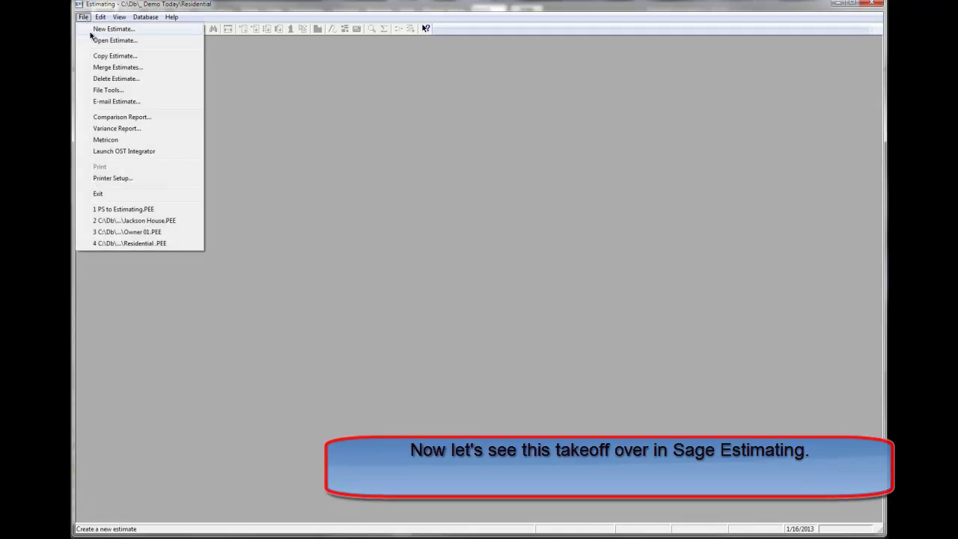
pyautogui.click(94, 42)
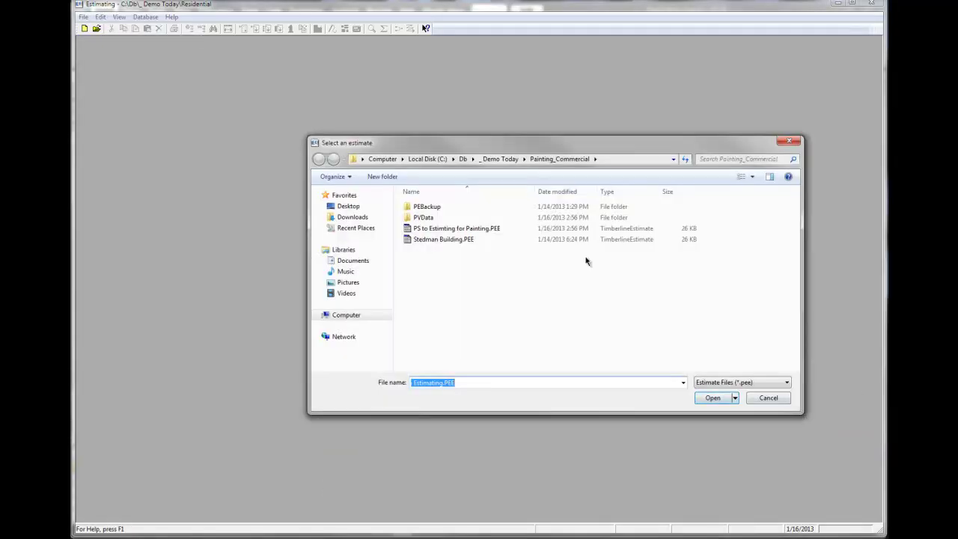
pyautogui.click(453, 232)
pyautogui.click(712, 398)
pyautogui.doubleClick(455, 229)
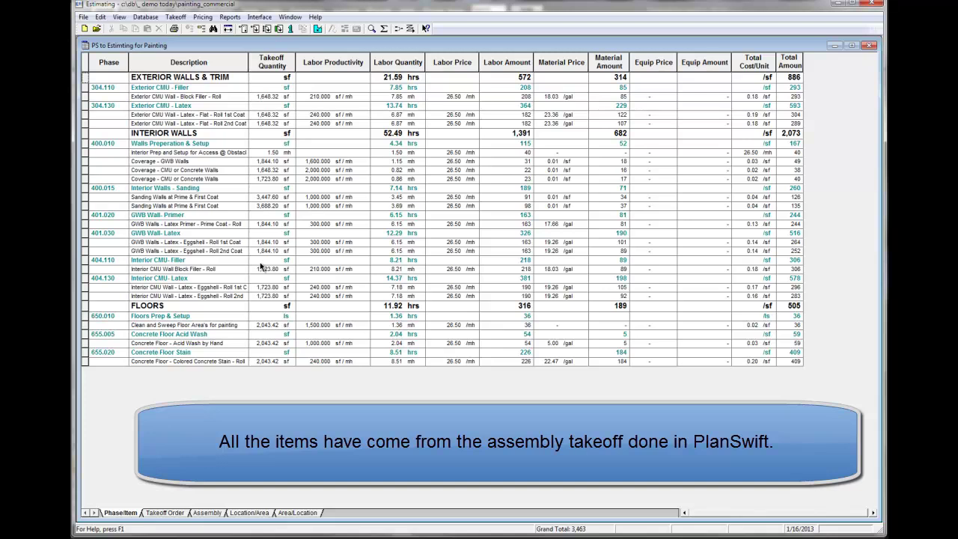
# - Show the estimate grouped by assembly and review the masonry, GWB, CMU and concrete floor assemblies with their items
pyautogui.click(206, 513)
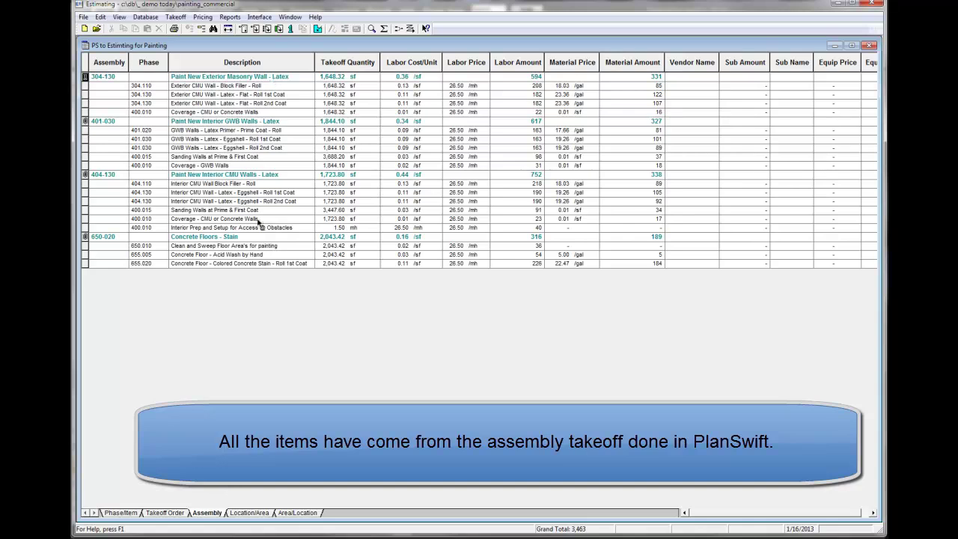
pyautogui.click(283, 80)
pyautogui.click(276, 122)
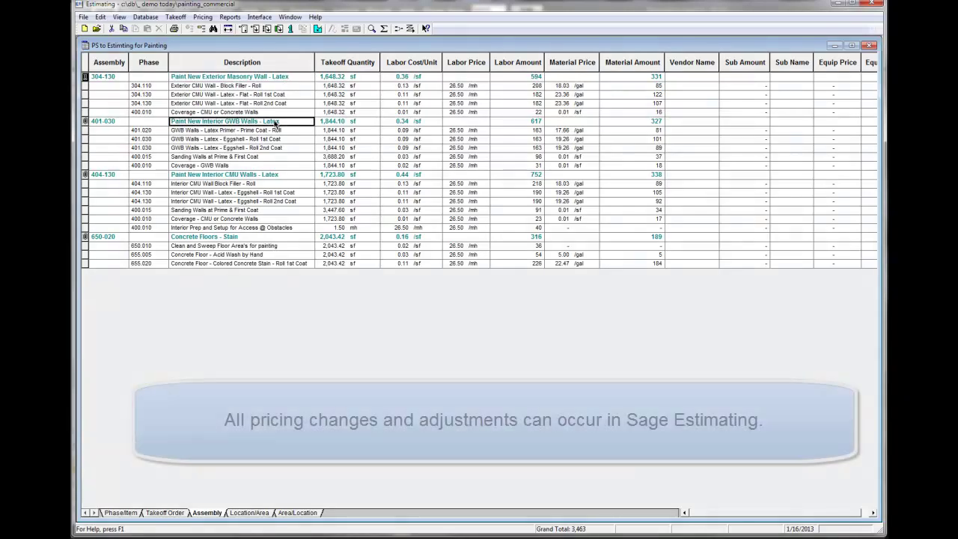
pyautogui.click(246, 238)
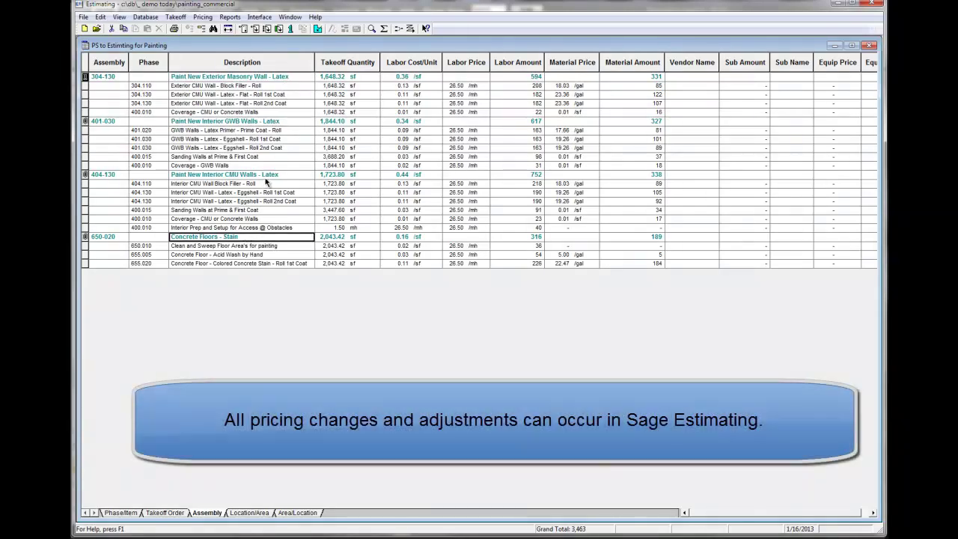
pyautogui.click(231, 122)
pyautogui.click(224, 175)
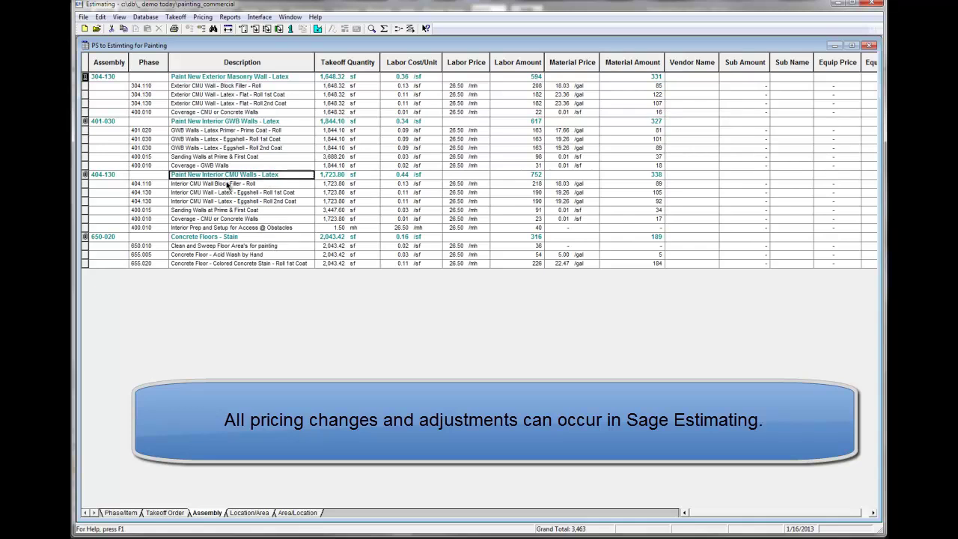